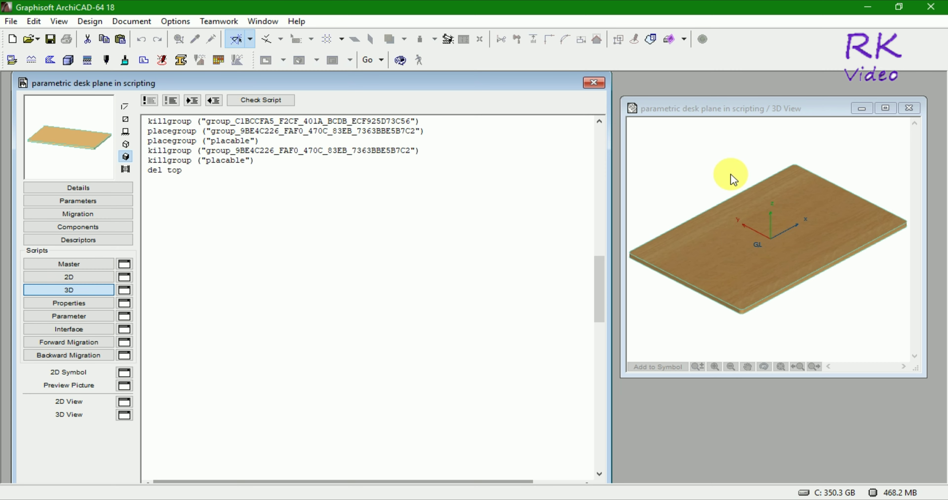
Step: View the tabletop preview, then insert two blank lines above 'del top' in the 3D script
left_click(708, 107)
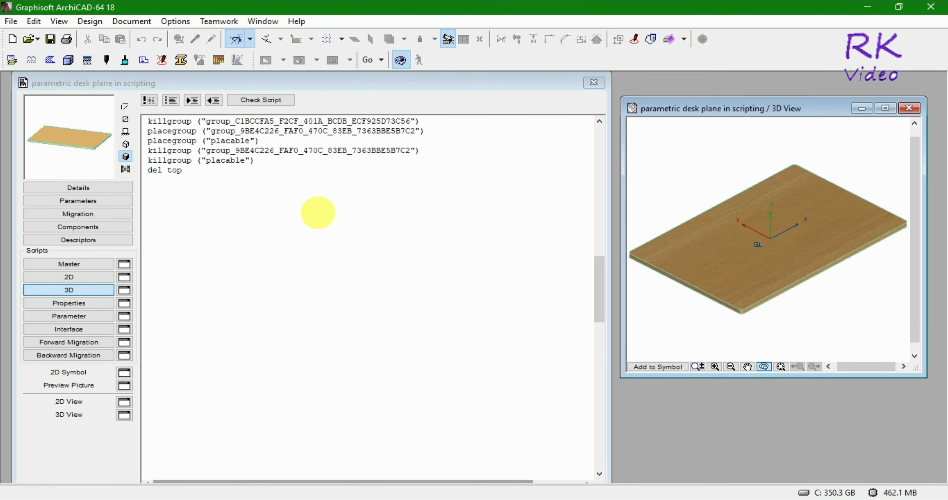
left_click(184, 175)
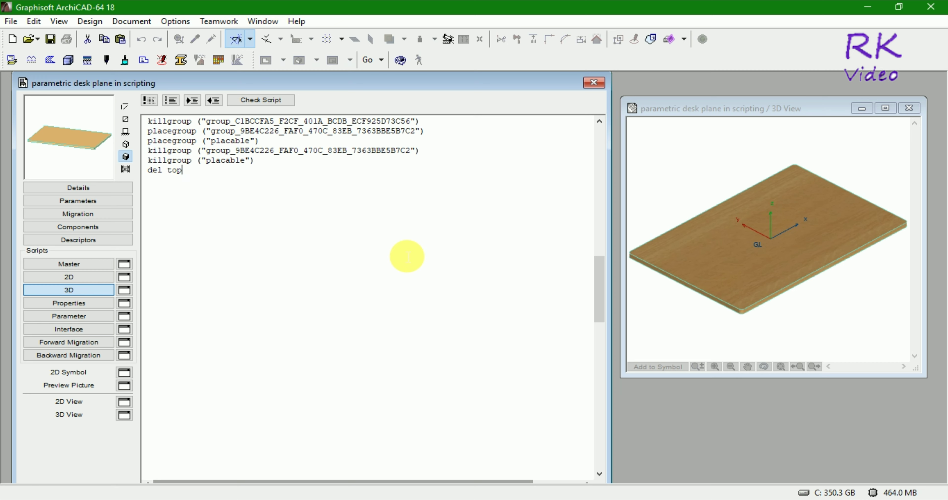
key("Return")
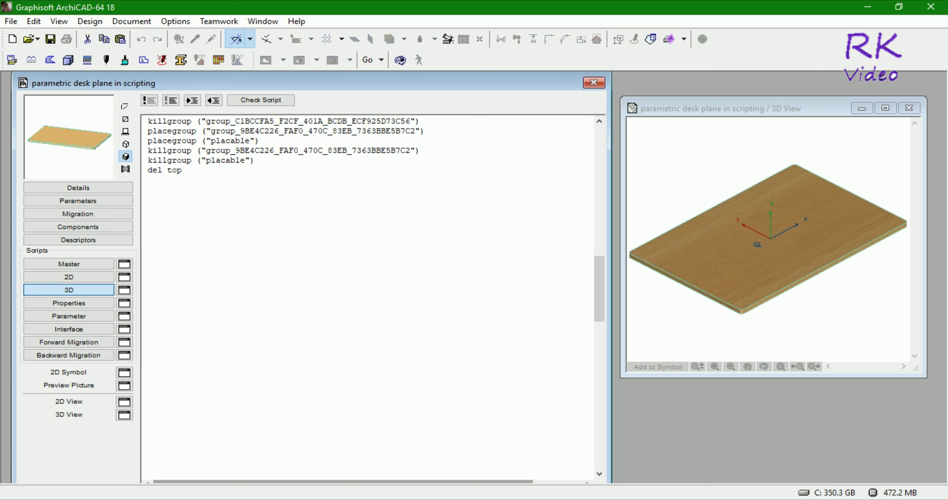
key("Return")
key("Up")
key("Return")
key("Return")
Step: Add the line 'add 0.24, 0.14, -0.525' and confirm the script passes the check
type("a")
type("dd 0")
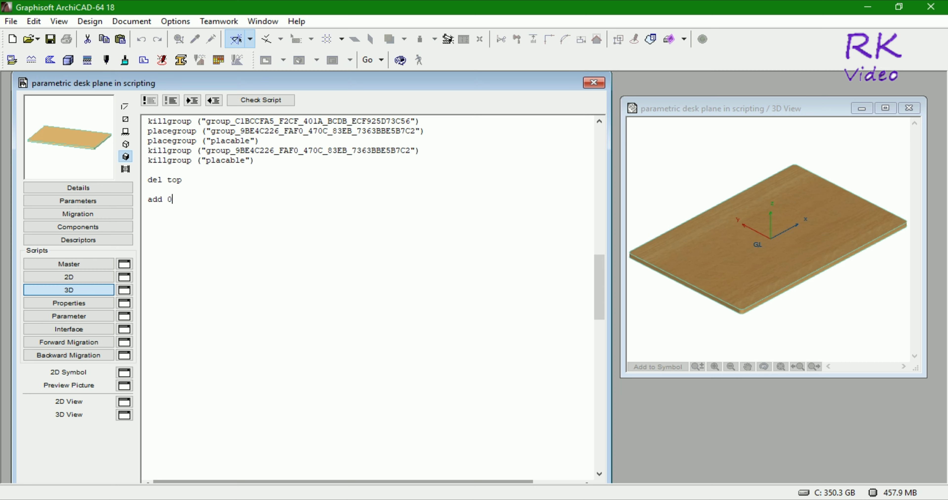
type(".24, ")
type("0")
type(".14")
type(", -")
type("0.")
type("5")
type("25")
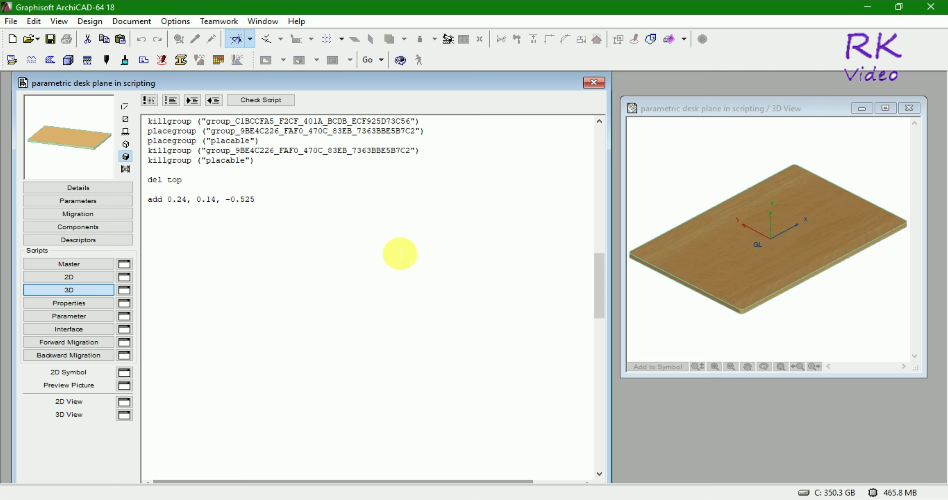
left_click(284, 102)
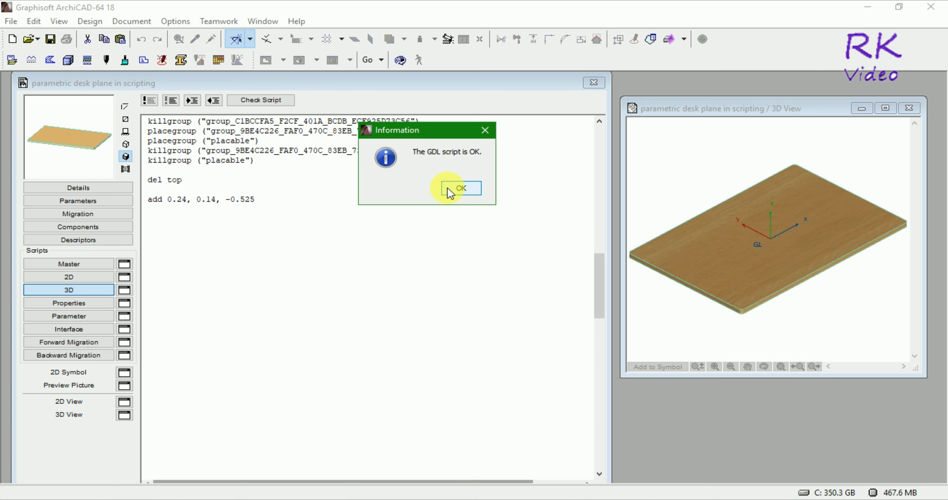
left_click(451, 190)
left_click(774, 324)
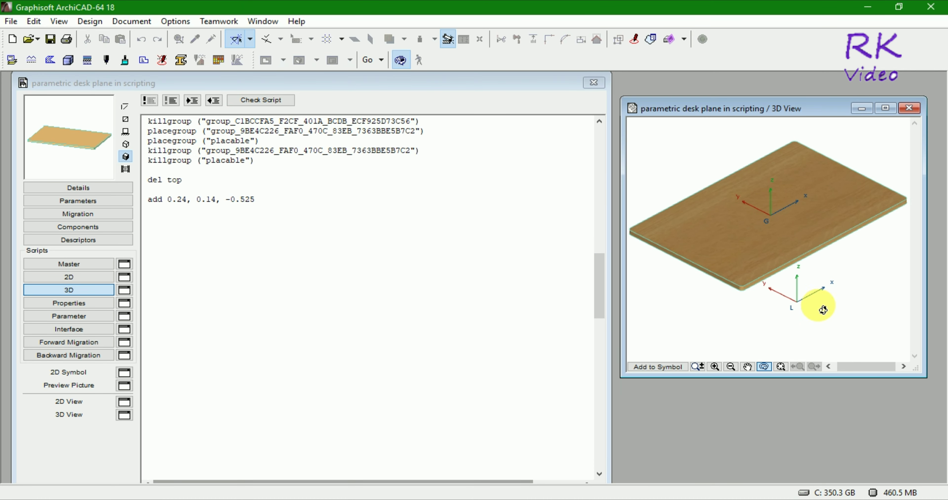
left_click(271, 208)
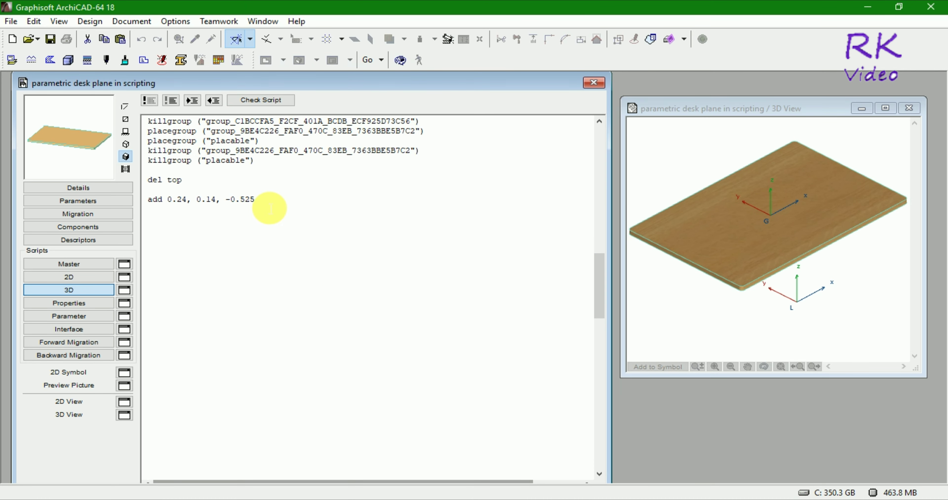
Step: Add 'roty -5', 'material 59' and 'cylind 0.43, 0.005', verify the script, and view the tilted leg
key("Return")
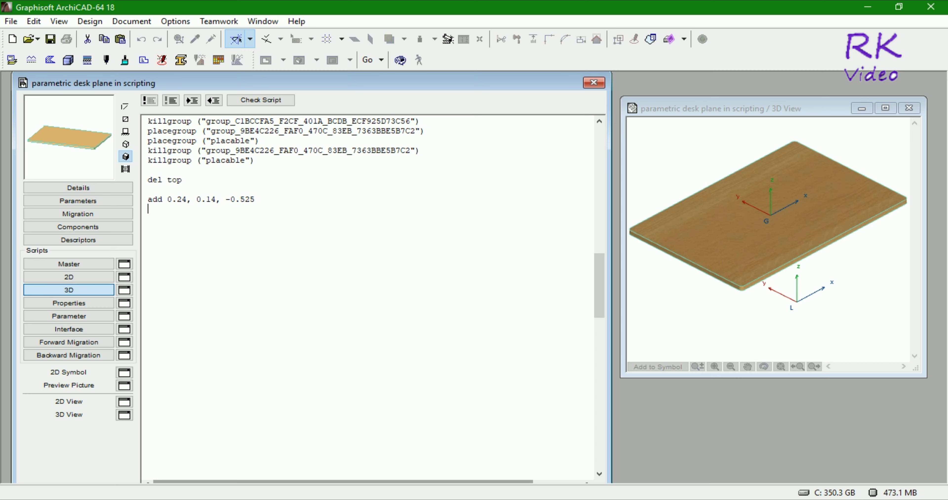
type("roty")
type(" -5 ")
type("m")
type("ateria")
type("l")
type(" 59")
key("Return")
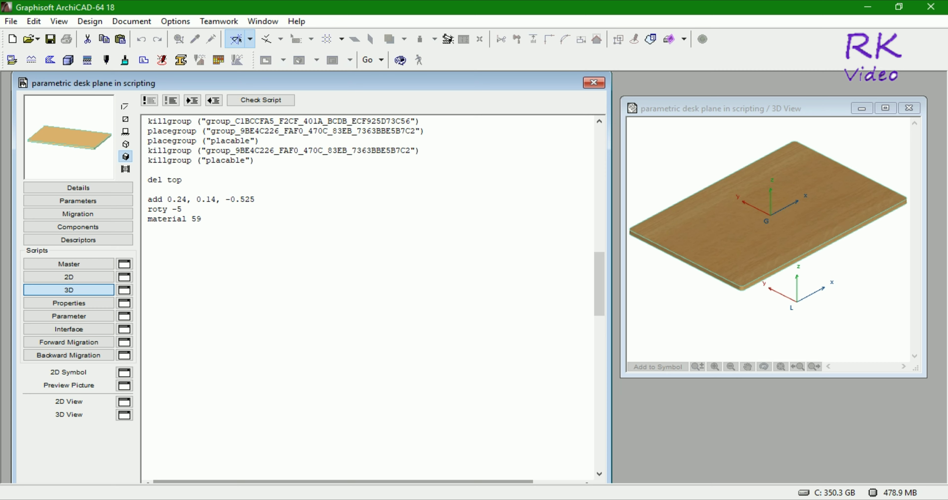
type("cylin")
type("d ")
type("0.4")
type("3,")
type(" 0.005")
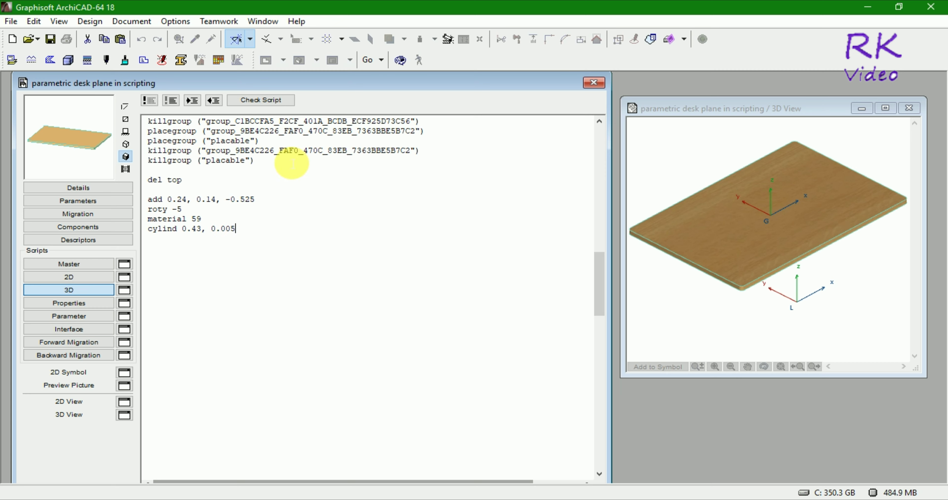
left_click(278, 101)
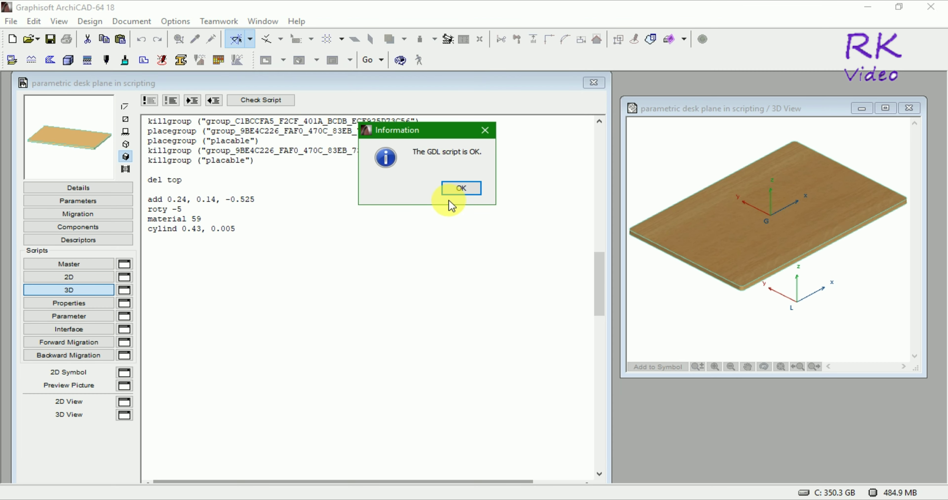
left_click(456, 188)
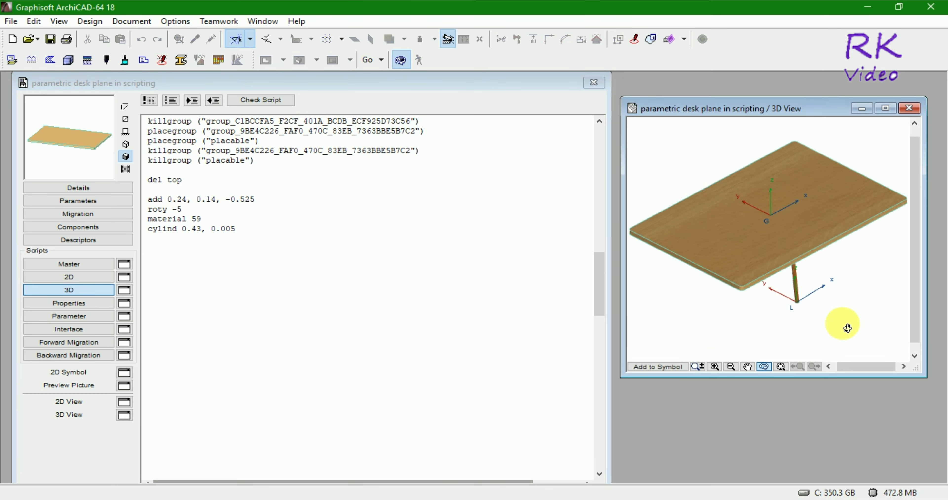
mouse_move(845, 327)
left_mouse_down()
mouse_move(848, 280)
mouse_move(818, 258)
mouse_move(783, 275)
mouse_move(761, 313)
mouse_move(780, 294)
mouse_move(767, 294)
mouse_move(844, 271)
mouse_move(798, 275)
mouse_move(821, 273)
mouse_move(701, 311)
mouse_move(779, 307)
mouse_move(802, 295)
mouse_move(767, 269)
mouse_move(766, 306)
mouse_move(768, 296)
left_mouse_up()
Step: Add 'addz 0.43', 'rotz 180' and 'elbow 0.085, 90, 0.005' lines to the leg script
left_click(245, 234)
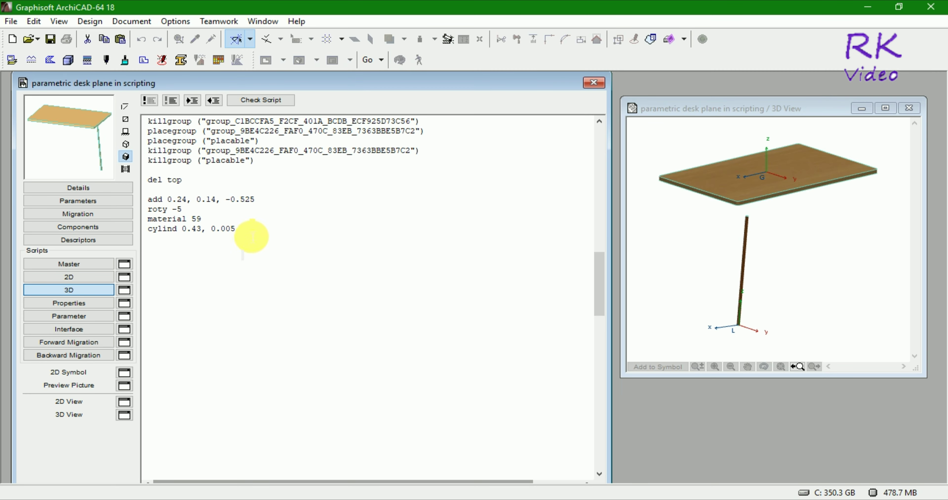
key("Return")
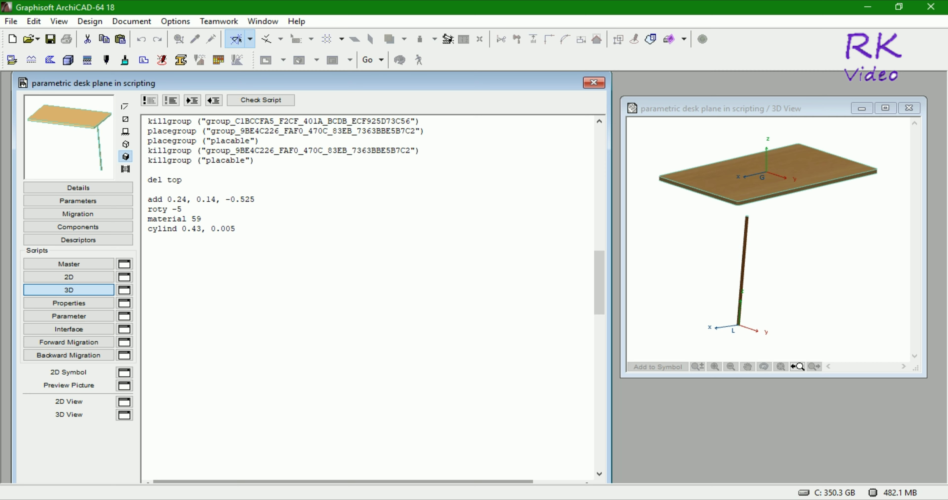
type("ad")
type("dz ")
type("0.")
type("43")
key("Return")
type("rot")
type("z 180")
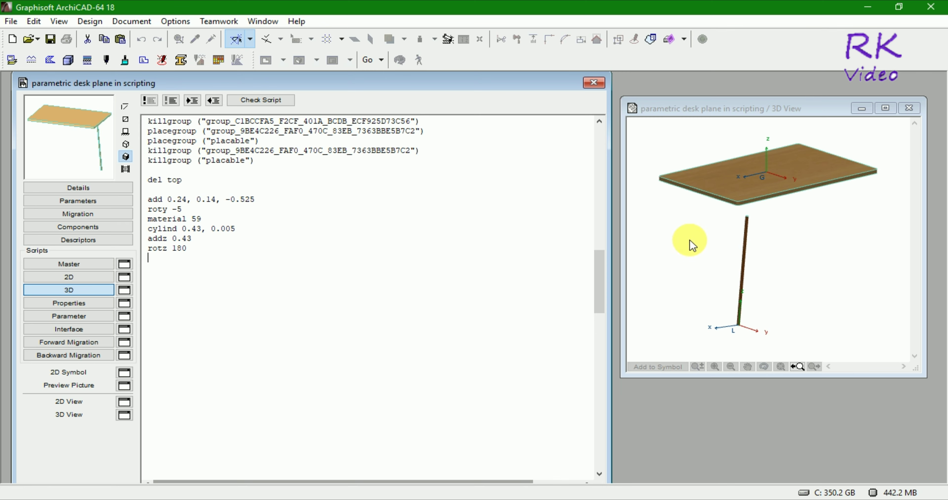
left_click(824, 249)
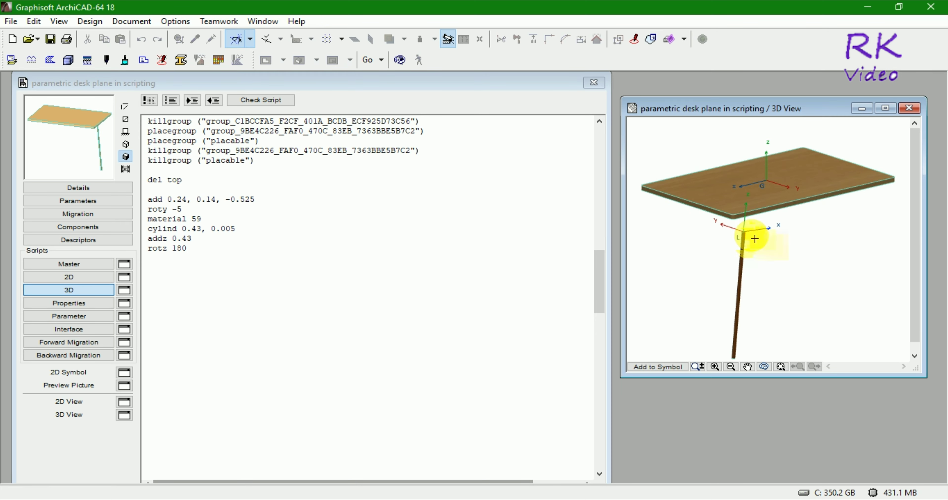
left_click(197, 258)
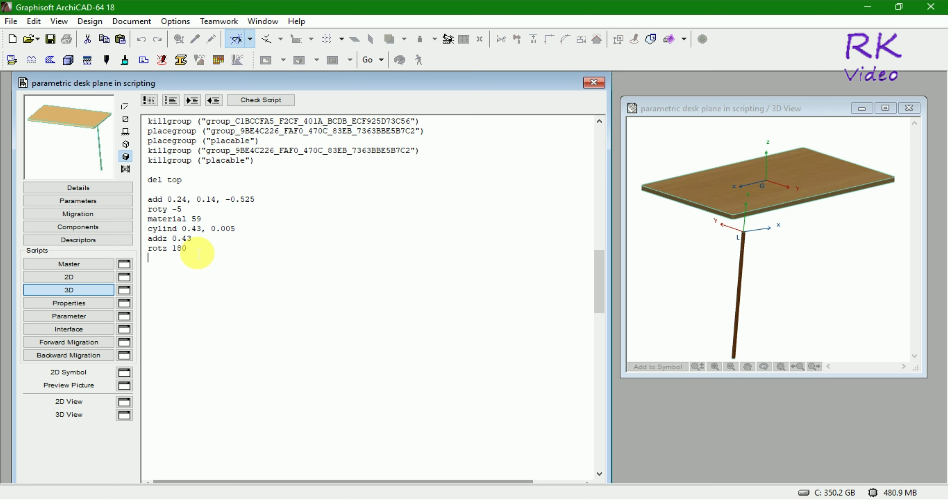
type("elbo")
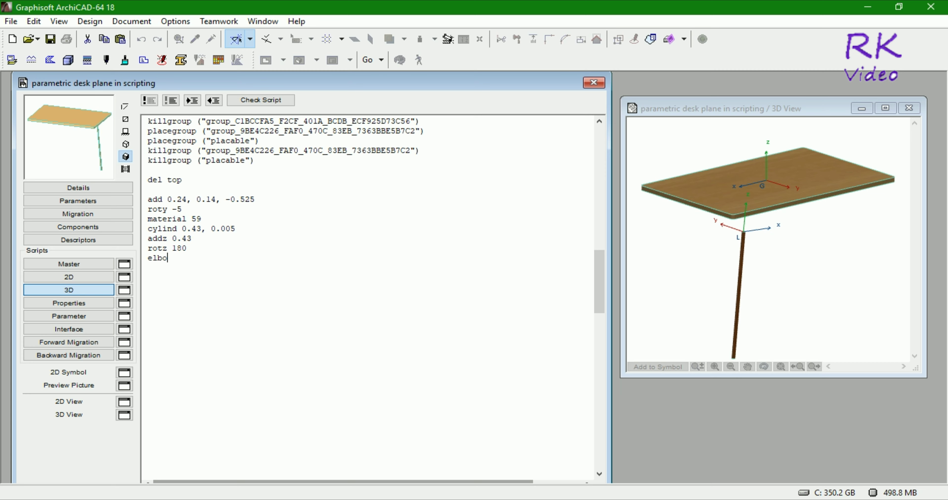
type("w ")
type("0.0")
type("85,")
type(" 90,")
type(" 0.00")
type("5")
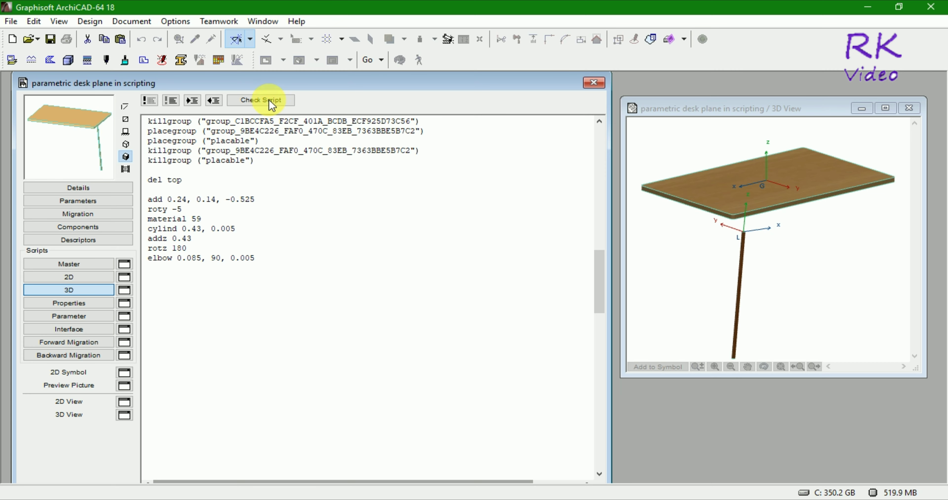
Step: Verify the elbow line passes the script check and inspect the bend in a zoomed low side view
left_click(260, 99)
left_click(460, 188)
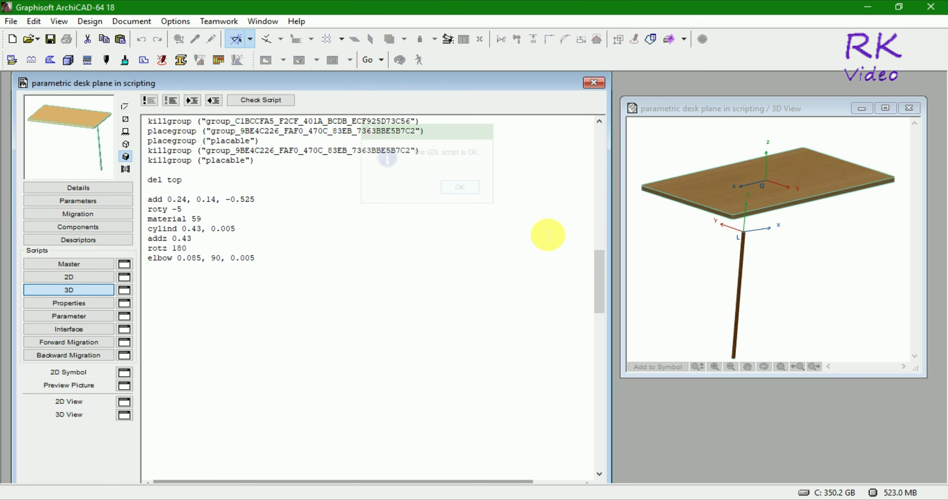
left_click(832, 296)
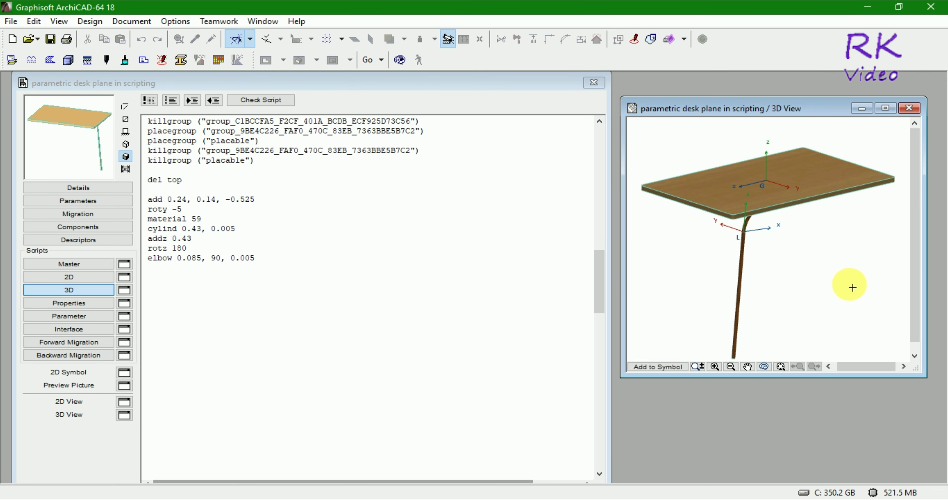
key("o")
mouse_move(851, 286)
left_mouse_down()
mouse_move(840, 249)
mouse_move(787, 241)
mouse_move(733, 187)
mouse_move(755, 232)
mouse_move(767, 219)
mouse_move(704, 213)
mouse_move(729, 228)
mouse_move(716, 201)
mouse_move(672, 222)
mouse_move(726, 270)
mouse_move(700, 218)
mouse_move(739, 270)
mouse_move(768, 263)
mouse_move(767, 277)
left_mouse_up()
scroll(733, 187, "up", 2)
scroll(728, 183, "up", 2)
scroll(728, 183, "up", 2)
scroll(732, 200, "up", 1)
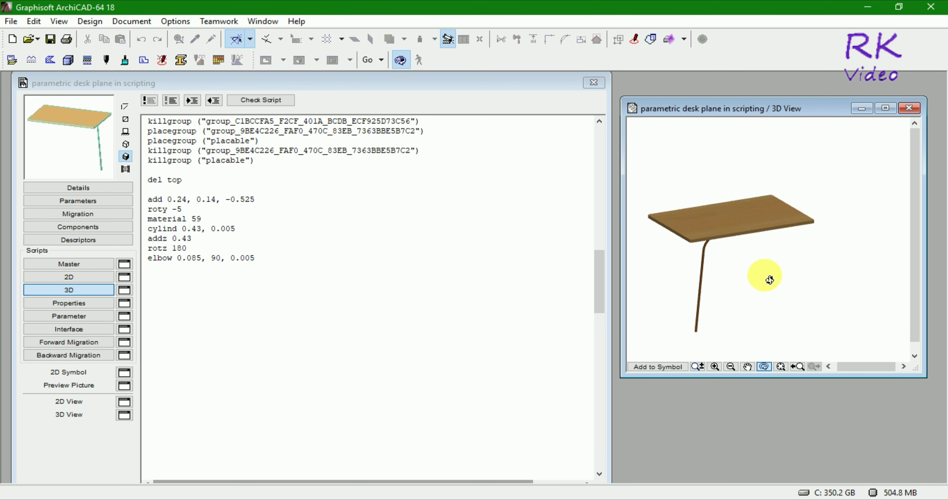
Step: Start a new 'roty' rotation line below the elbow command
left_click(265, 257)
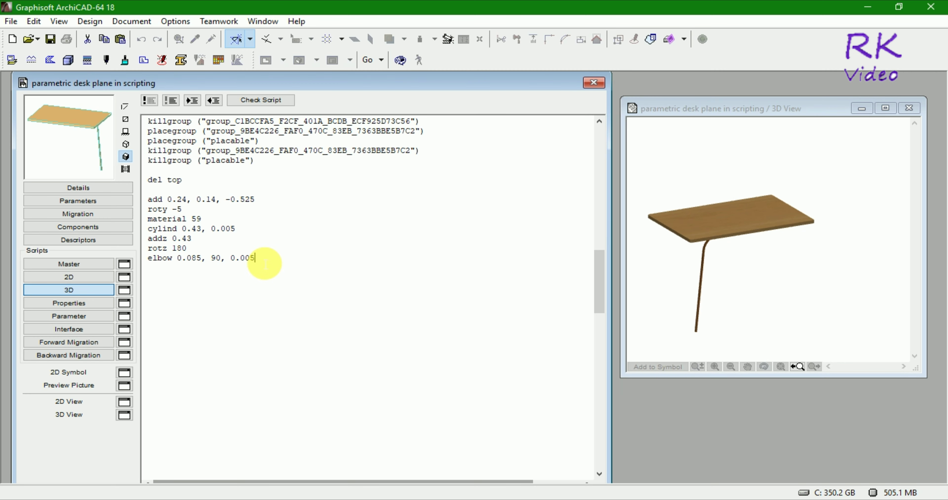
key("Return")
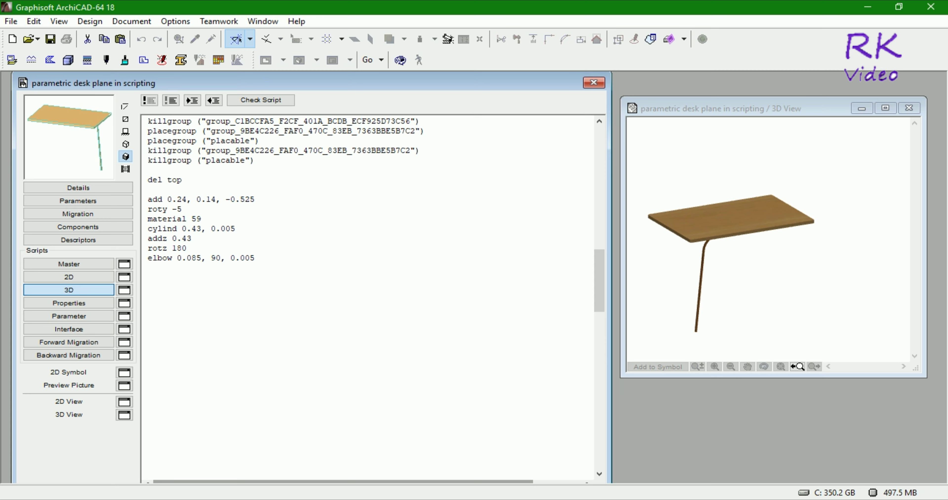
type("ro")
type("ty")
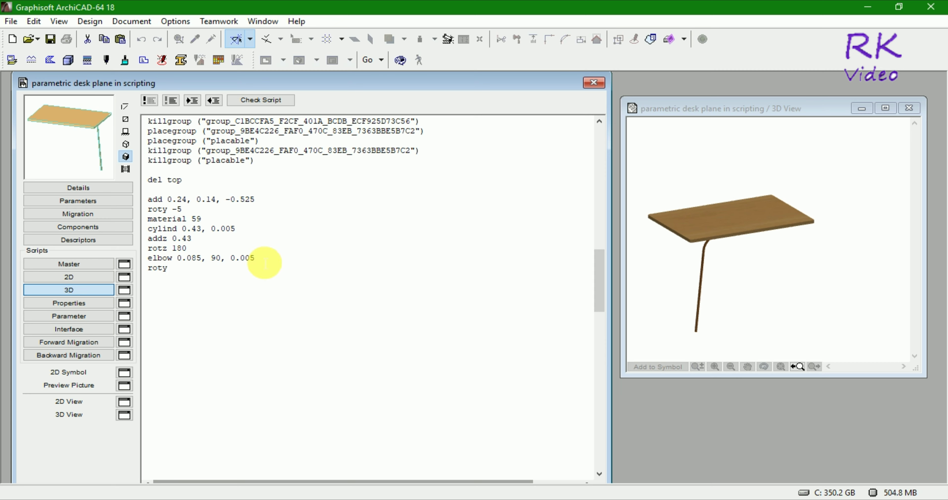
Step: Fix the incomplete rotation line reported as an error by completing it as 'roty 85'
left_click(826, 263)
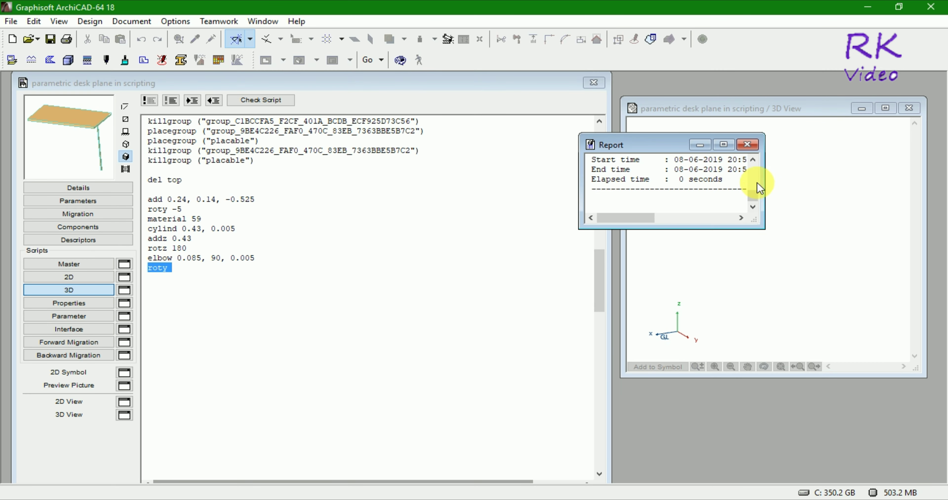
left_click(747, 144)
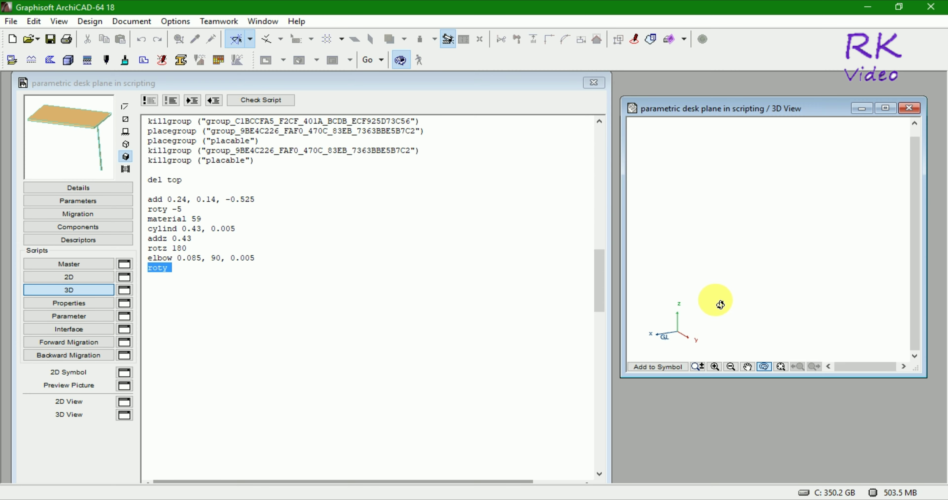
left_click(189, 286)
left_click(180, 271)
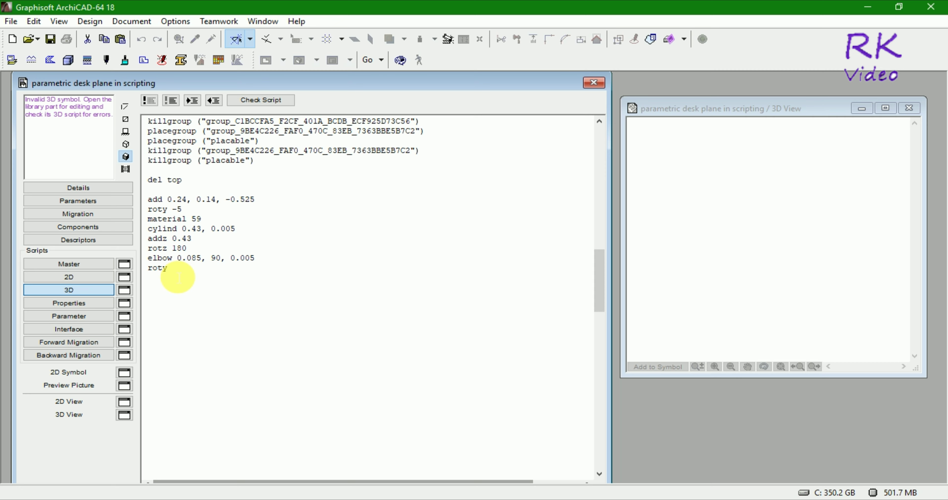
type(" 85")
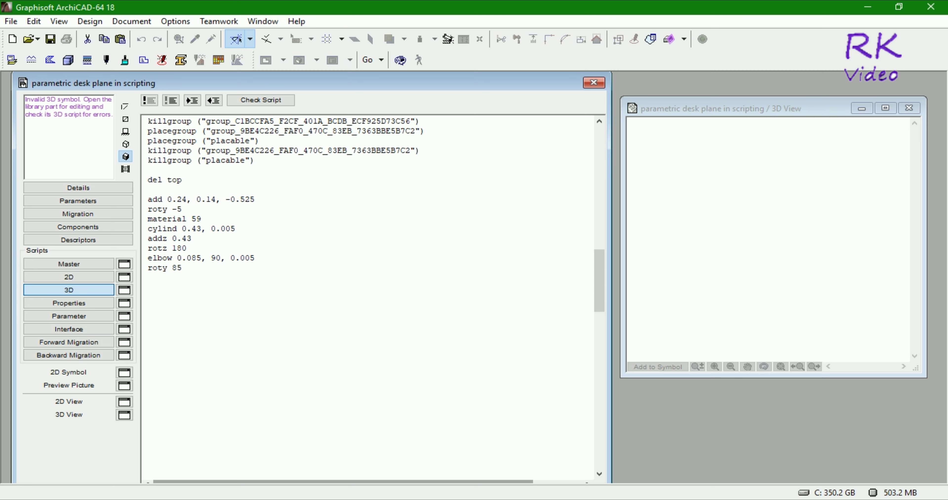
Step: Inspect the tabletop underside in 3D, then add 'addx -0.077' below 'roty 85'
left_click(701, 242)
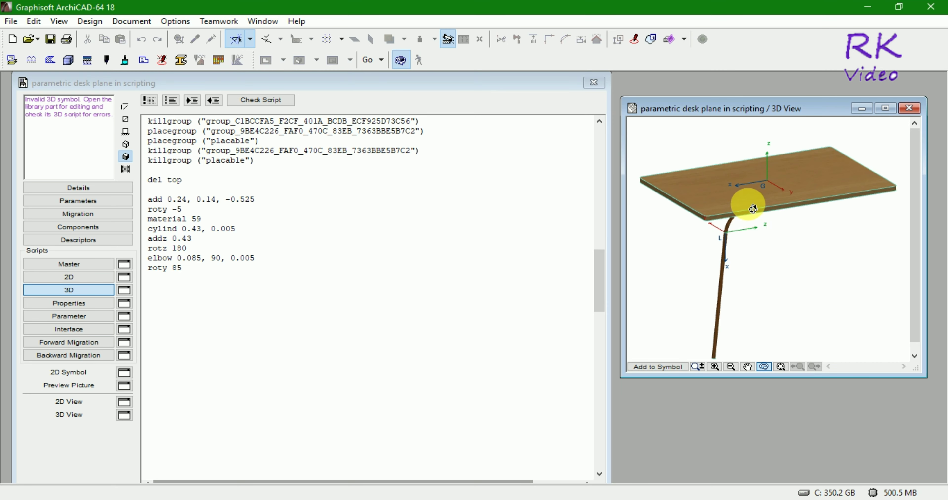
scroll(752, 208, "up", 3)
scroll(750, 228, "up", 2)
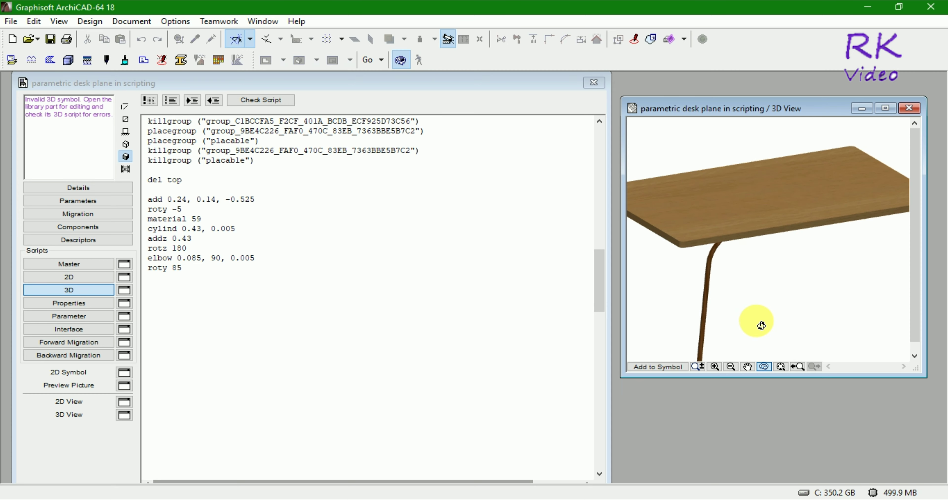
left_click_drag(761, 325, 776, 281)
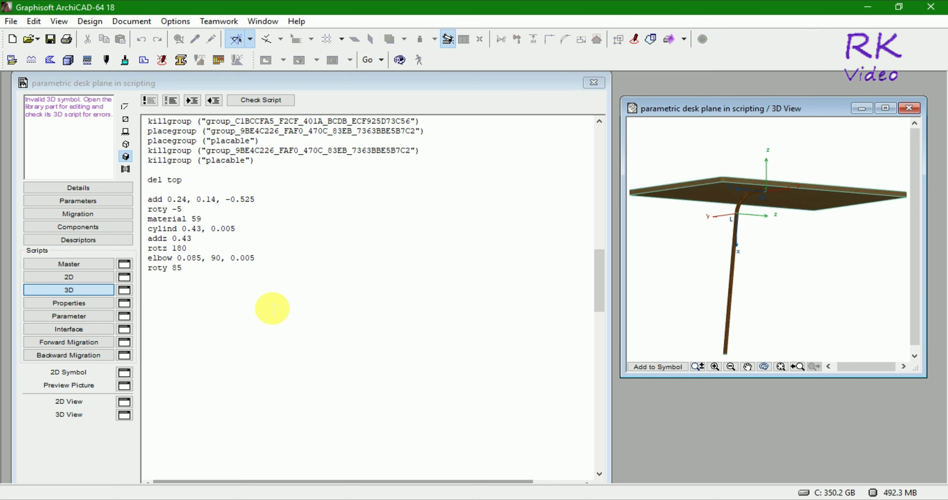
left_click(205, 282)
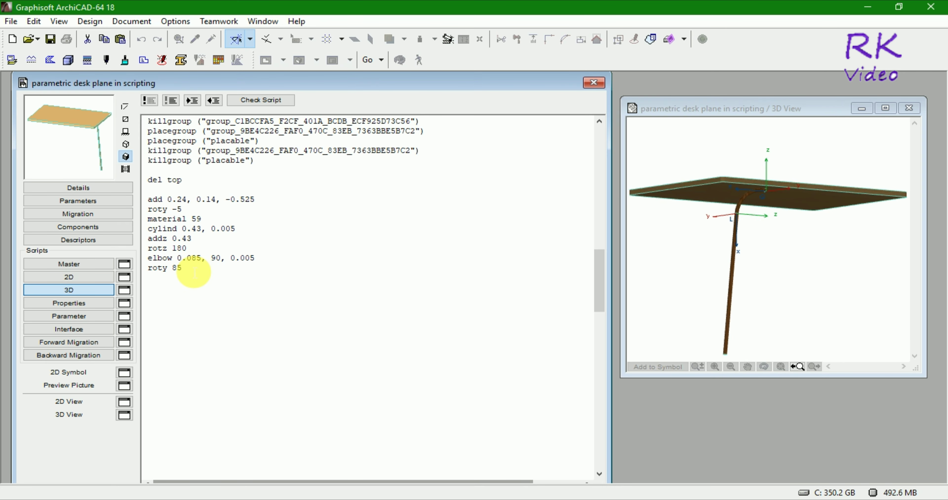
key("Return")
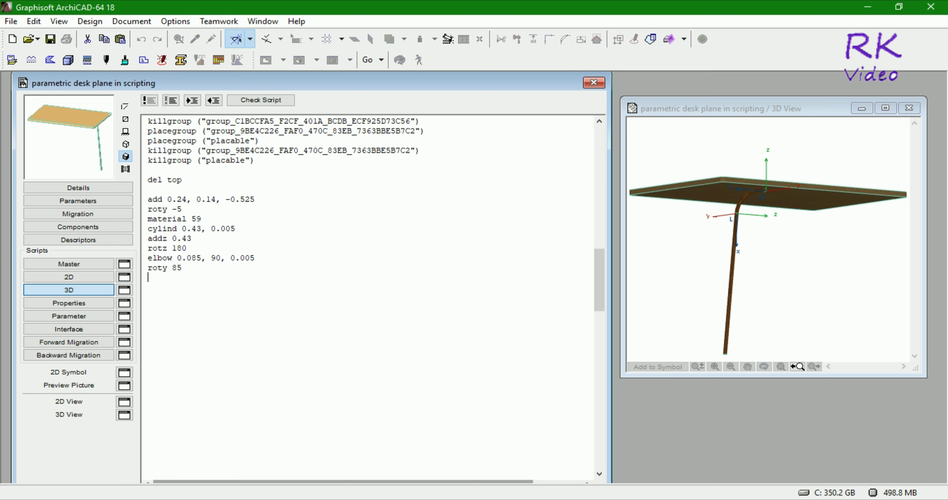
type("add")
type("x -")
type("0")
type(".077")
Step: Orbit to inspect the leg bend, then add 'addz 0.090' below 'addx -0.077'
left_click(810, 226)
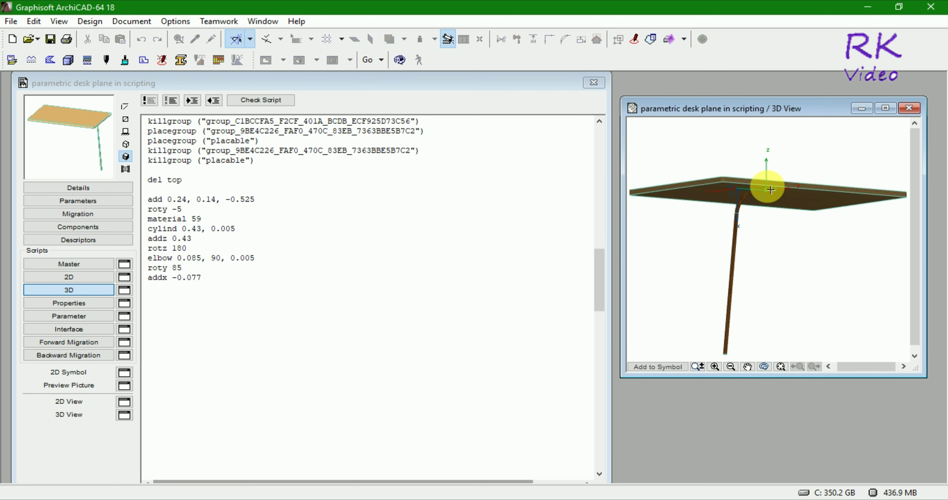
key("o")
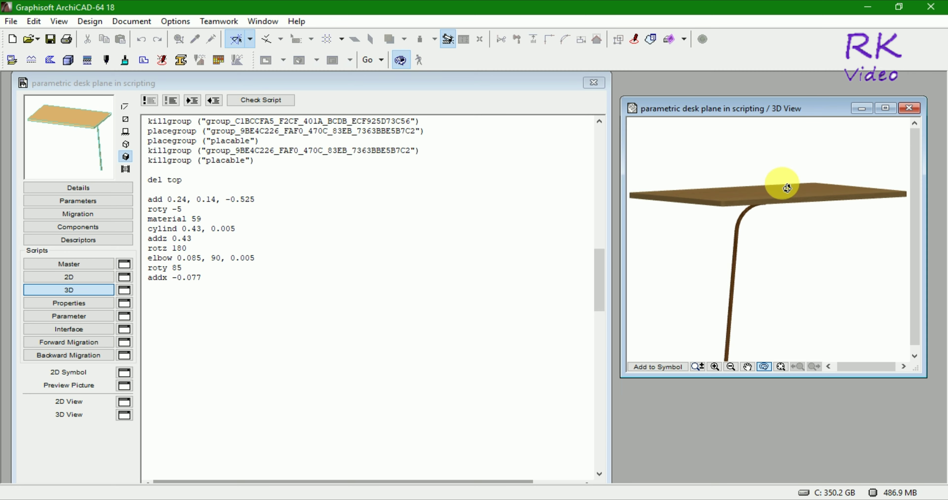
mouse_move(786, 188)
left_mouse_down()
mouse_move(740, 183)
mouse_move(730, 169)
mouse_move(734, 190)
mouse_move(751, 177)
mouse_move(793, 207)
left_mouse_up()
key("Escape")
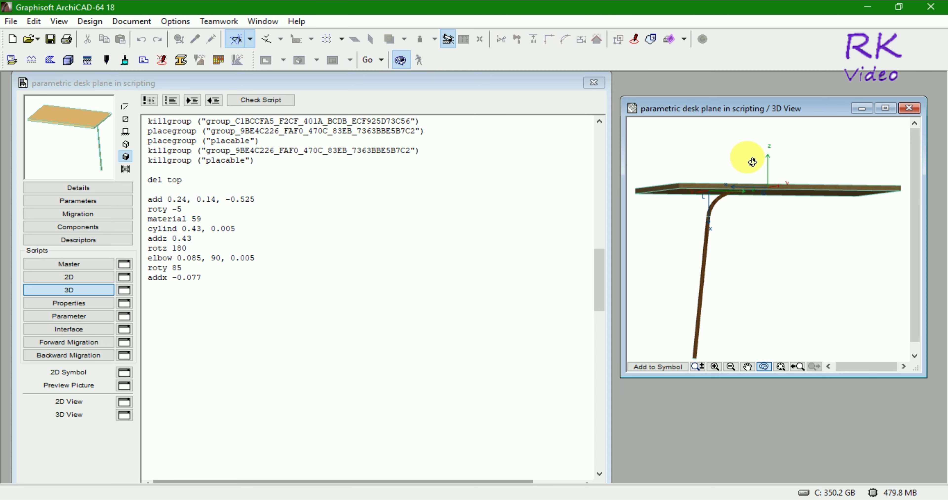
key("o")
left_click_drag(783, 205, 835, 225)
key("Escape")
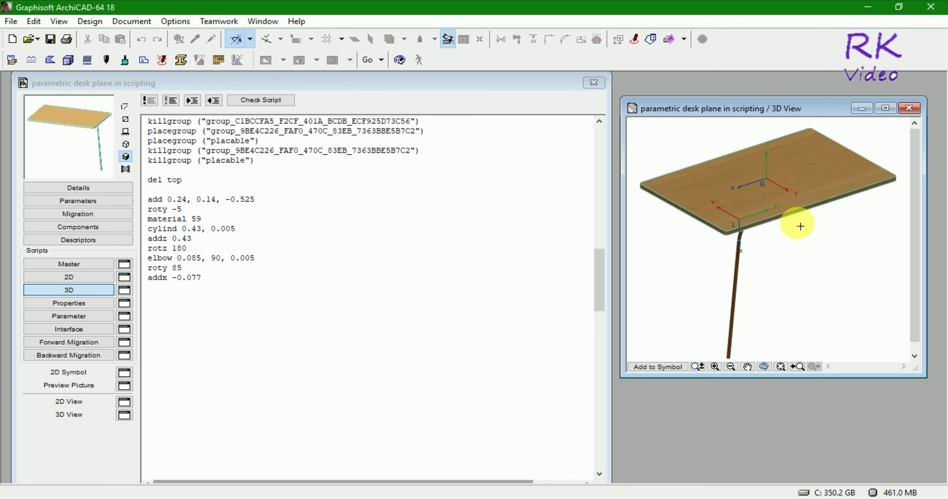
left_click(217, 284)
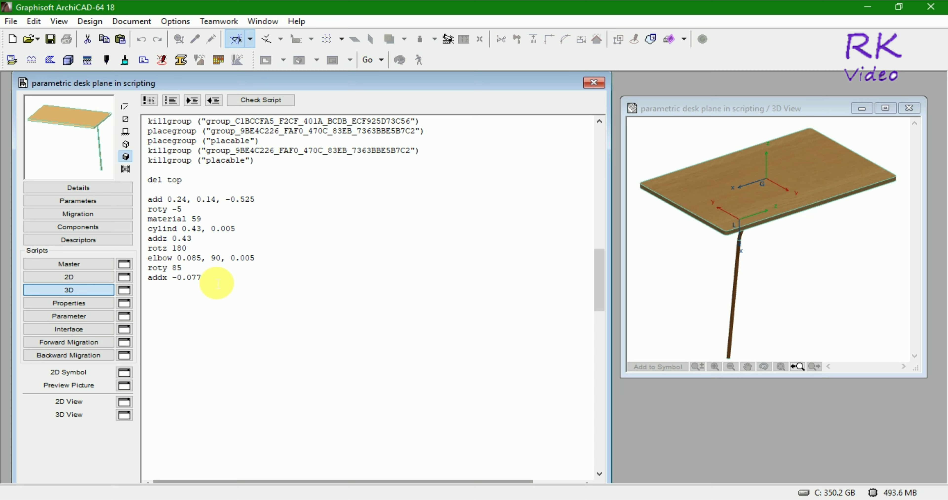
key("Return")
type("add")
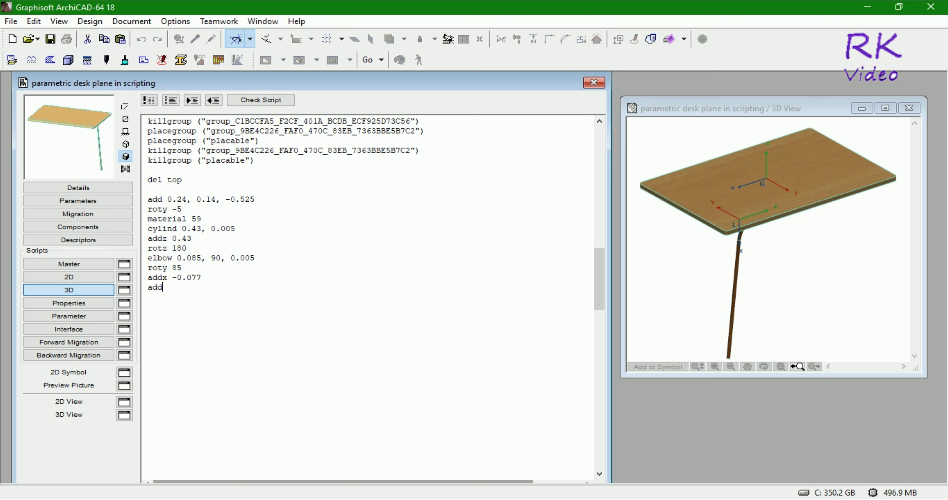
type("z ")
type("0.0")
type("90")
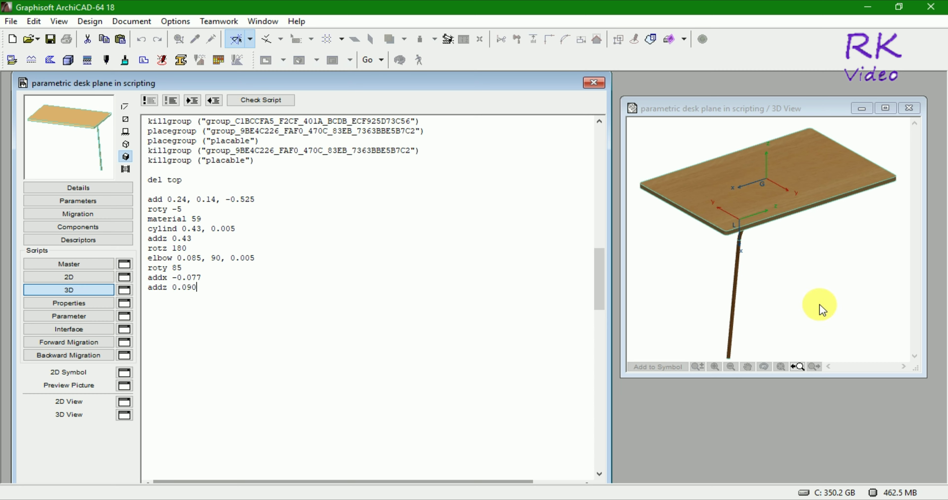
Step: Begin a 'cylind 0.2, 0.005' line after 'addz 0.090'
left_click(818, 302)
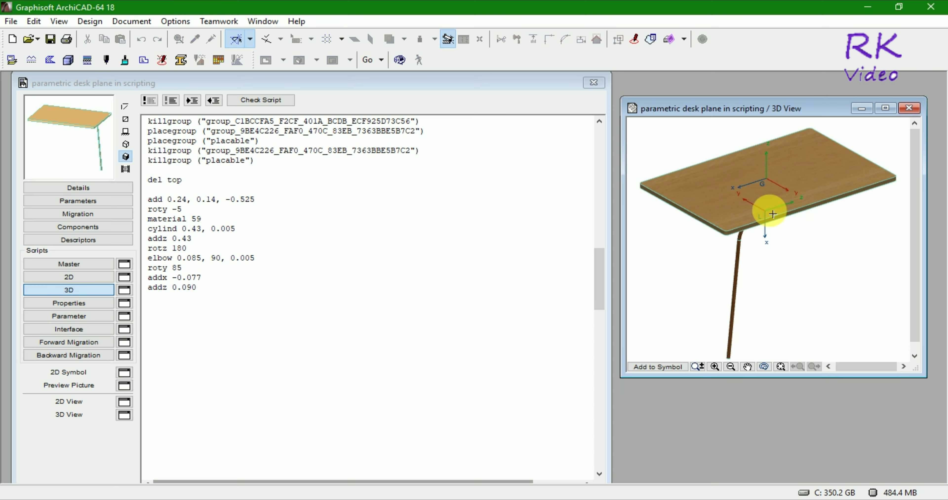
left_click(208, 288)
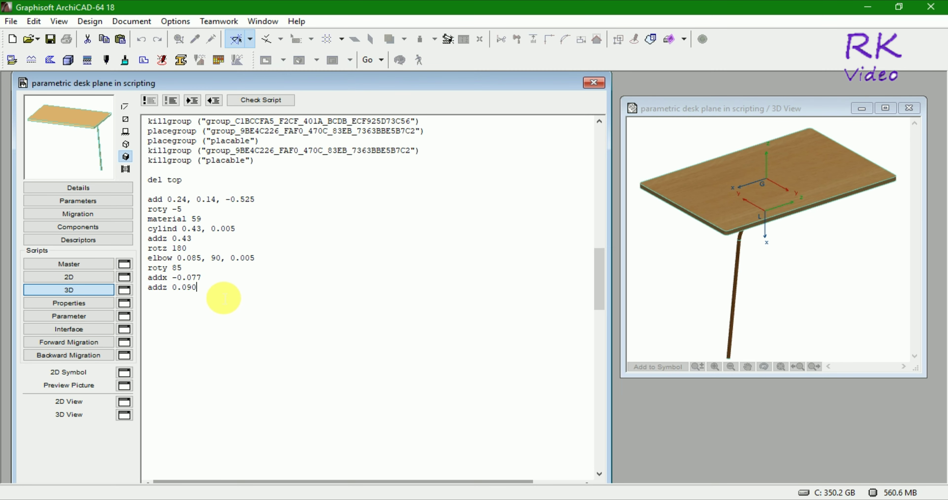
key("Return")
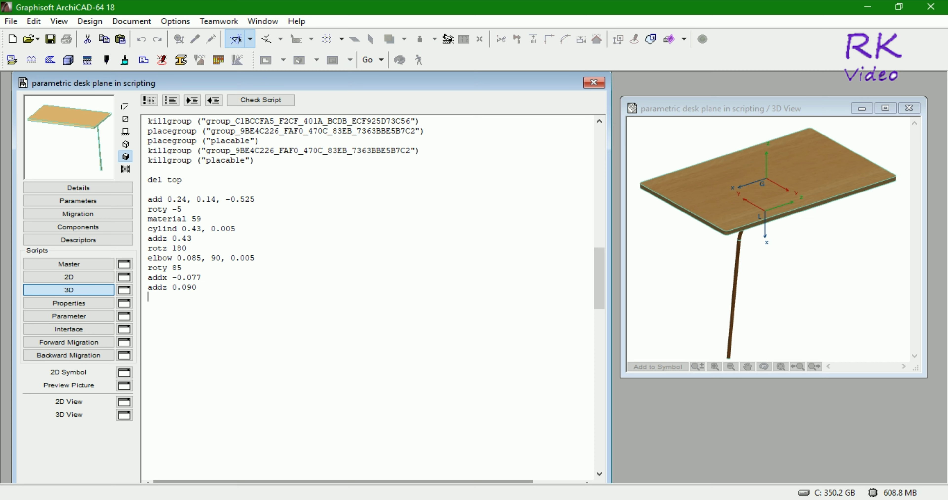
type("cyli")
type("nd")
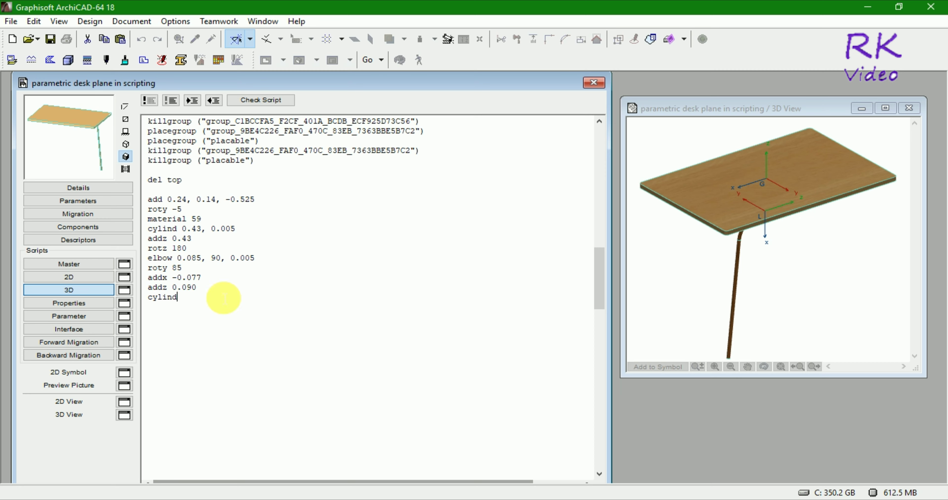
type(" 0.2")
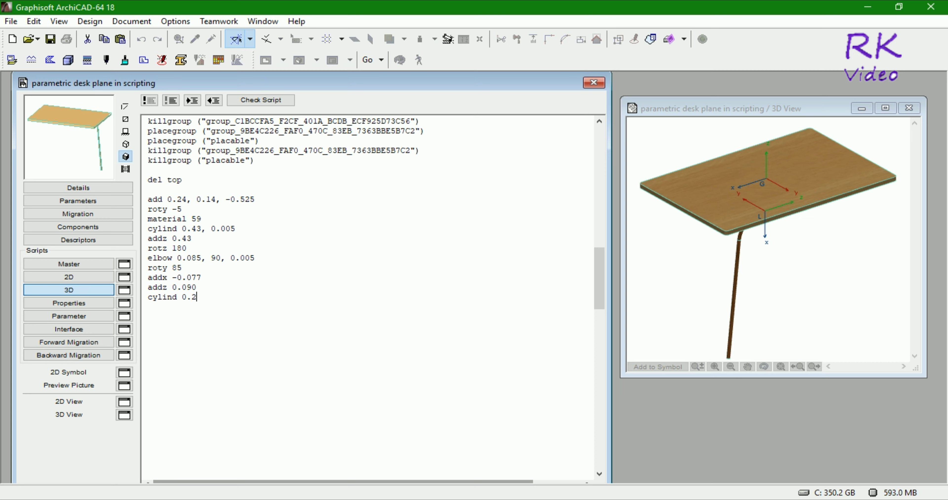
type(", 0.")
type("005")
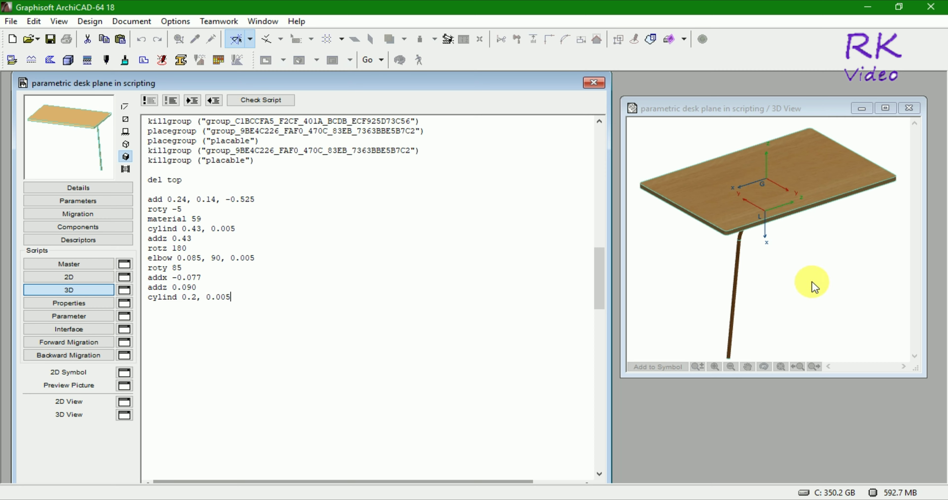
Step: Orbit and zoom the 3D view to check the new rod along the tabletop underside
left_click(807, 268)
key("o")
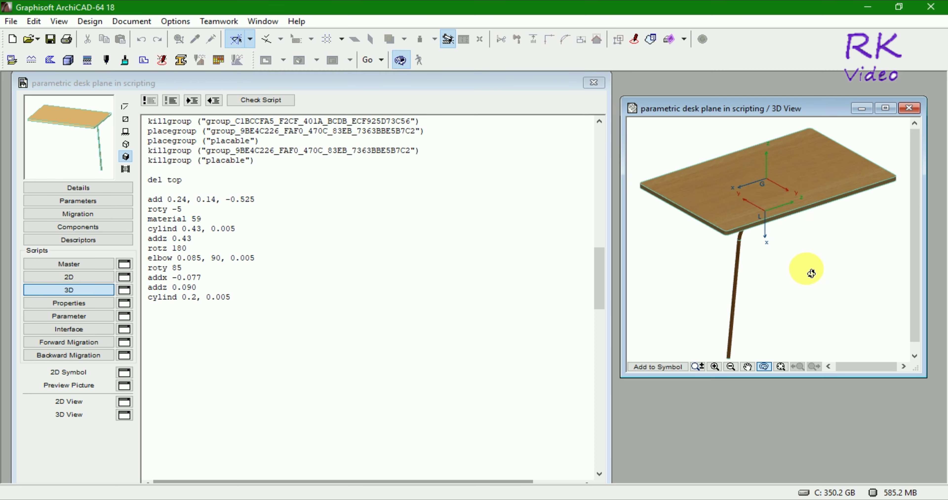
left_click_drag(808, 271, 736, 224)
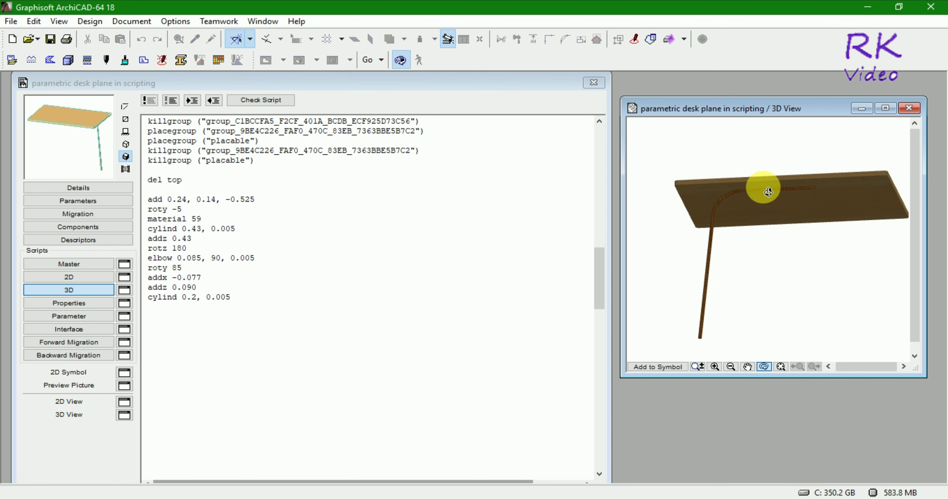
scroll(775, 188, "up", 3)
scroll(779, 194, "up", 4)
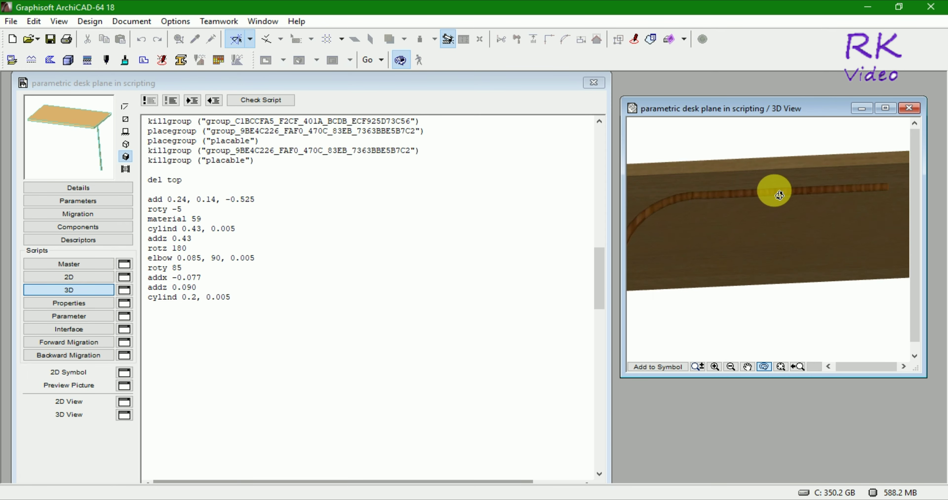
scroll(776, 192, "up", 3)
scroll(778, 194, "up", 3)
scroll(769, 211, "down", 2)
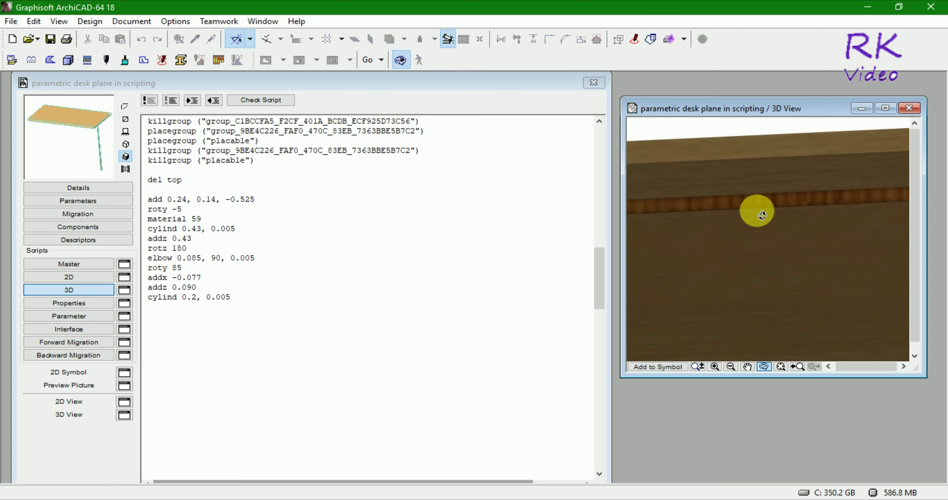
scroll(755, 211, "down", 3)
scroll(751, 213, "down", 3)
scroll(750, 214, "down", 3)
mouse_move(757, 220)
left_mouse_down()
mouse_move(751, 247)
mouse_move(783, 273)
mouse_move(789, 249)
mouse_move(801, 286)
mouse_move(758, 287)
mouse_move(792, 269)
mouse_move(793, 292)
left_mouse_up()
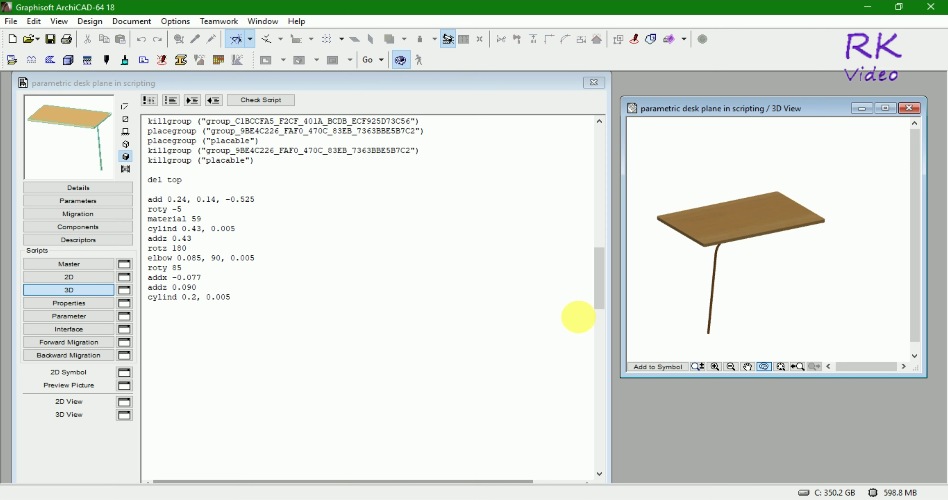
Step: Add 'addz 0.2' after the rod and confirm the script passes the check
left_click(242, 304)
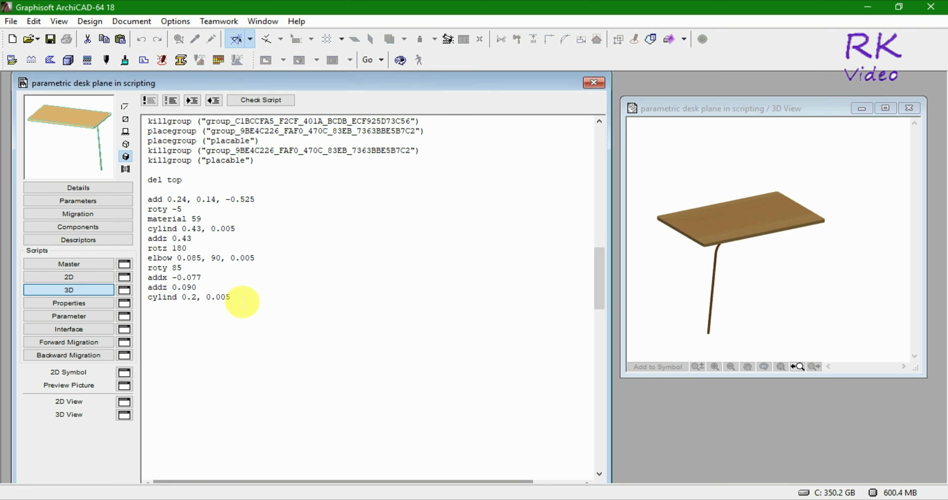
key("Return")
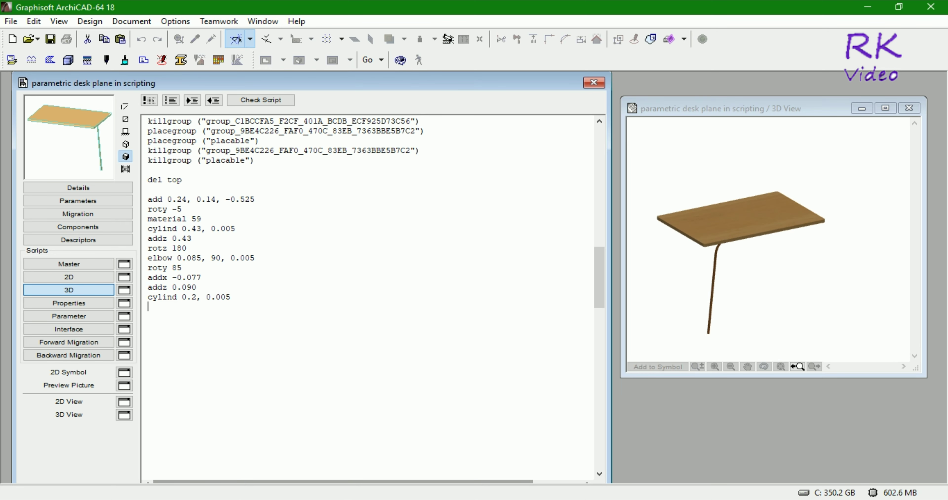
type("add")
type("z")
type(" 0.")
type("2")
left_click(289, 99)
left_click(460, 188)
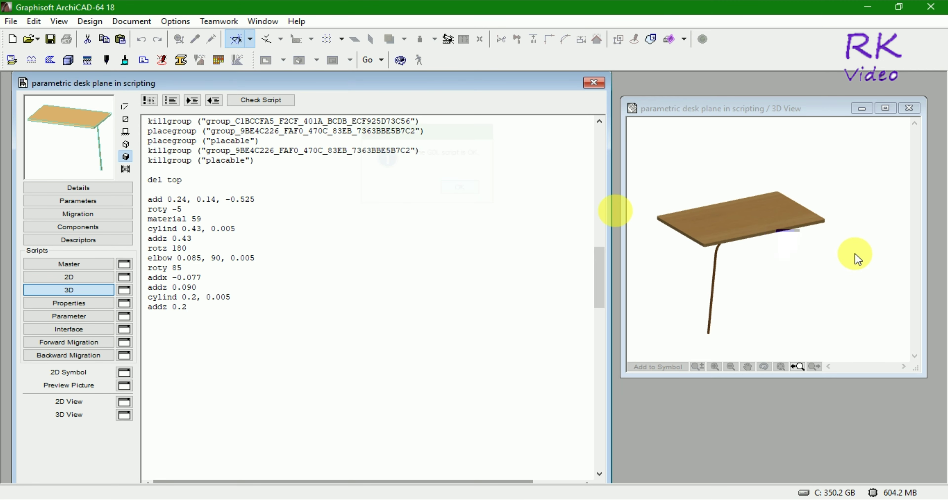
mouse_move(833, 276)
middle_mouse_down("shift")
mouse_move(838, 282)
mouse_move(854, 243)
middle_mouse_up("shift")
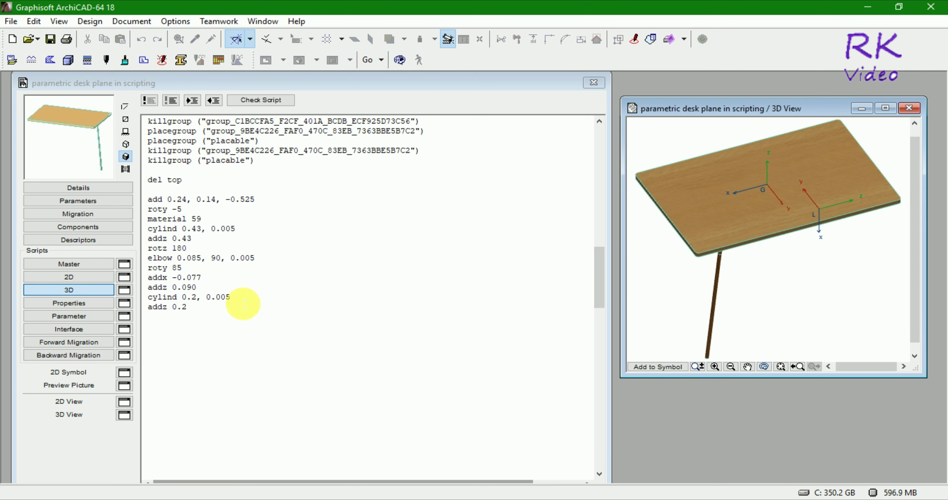
Step: Start a 'rotz 0' line below 'addz 0.2'
left_click(197, 312)
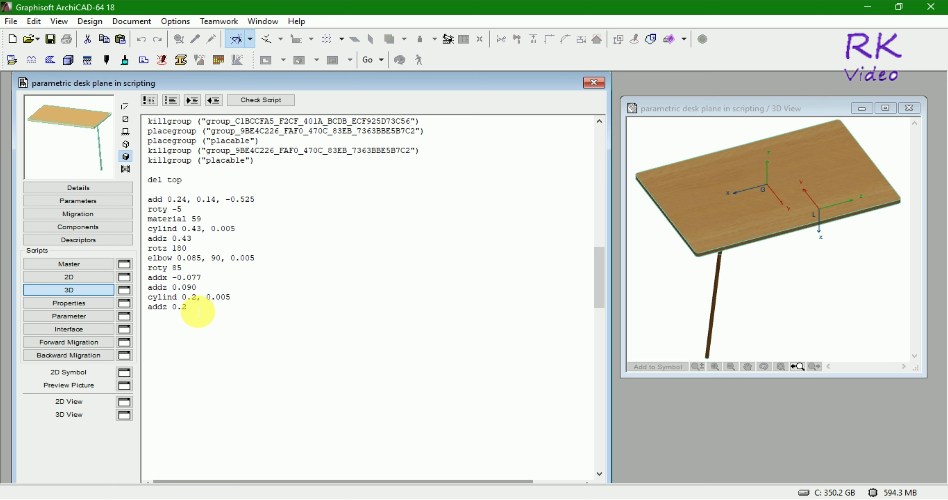
key("Return")
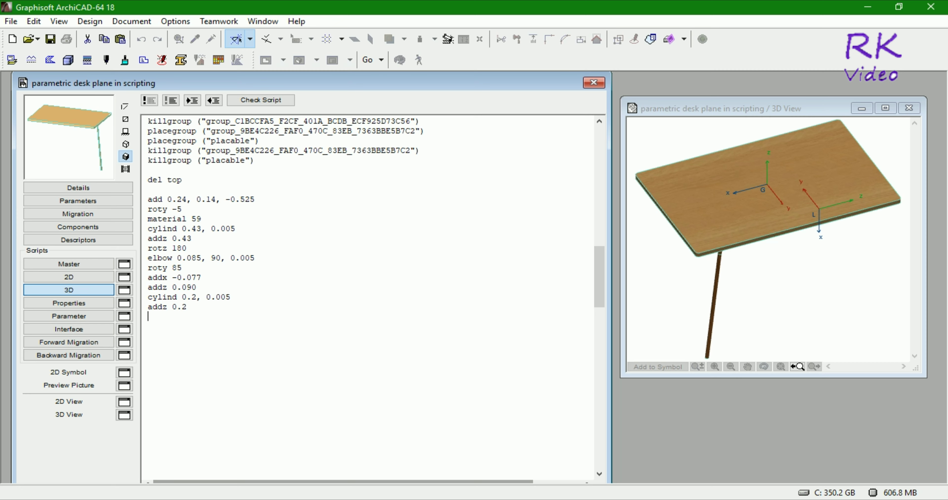
type("rot")
type("z ")
type("0")
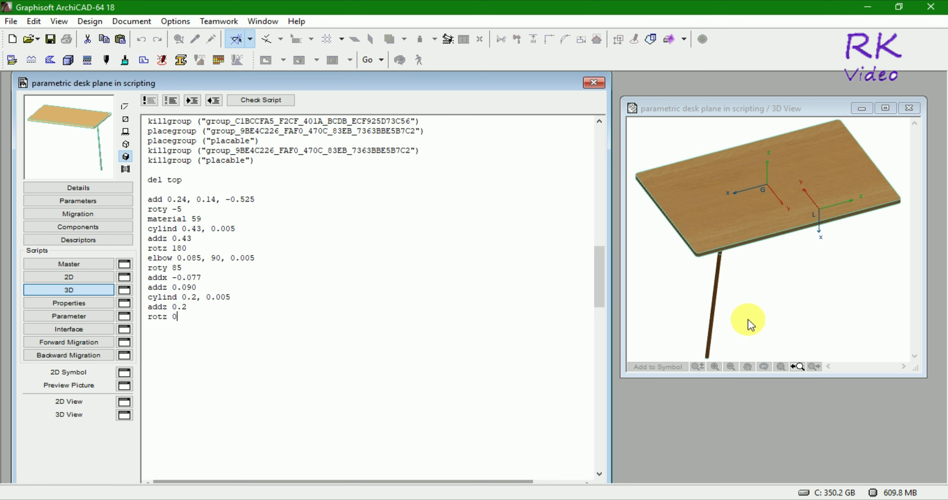
Step: Replace the 'rotz 0' line with 'elbow 0.085, 90, 0.005'
left_click(751, 322)
left_click(186, 320)
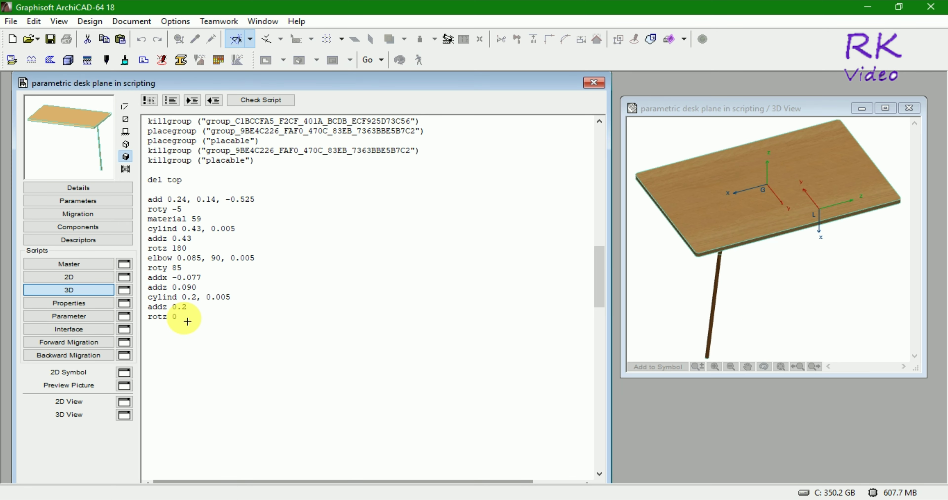
left_click_drag(149, 317, 206, 327)
left_click(184, 325)
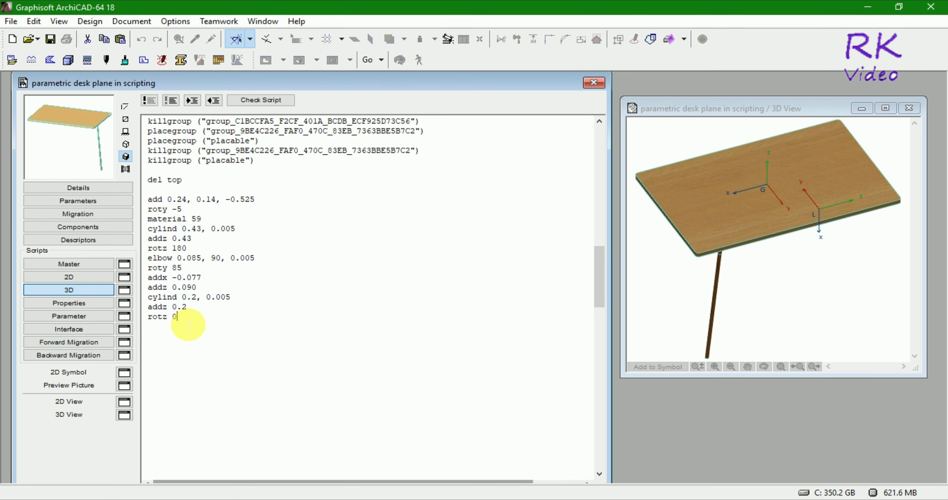
key("Return")
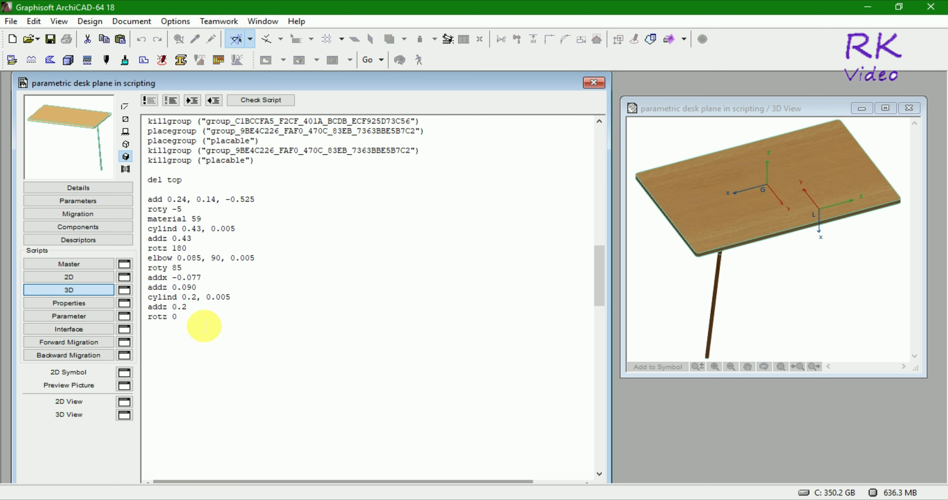
left_click_drag(190, 319, 133, 319)
key("Delete")
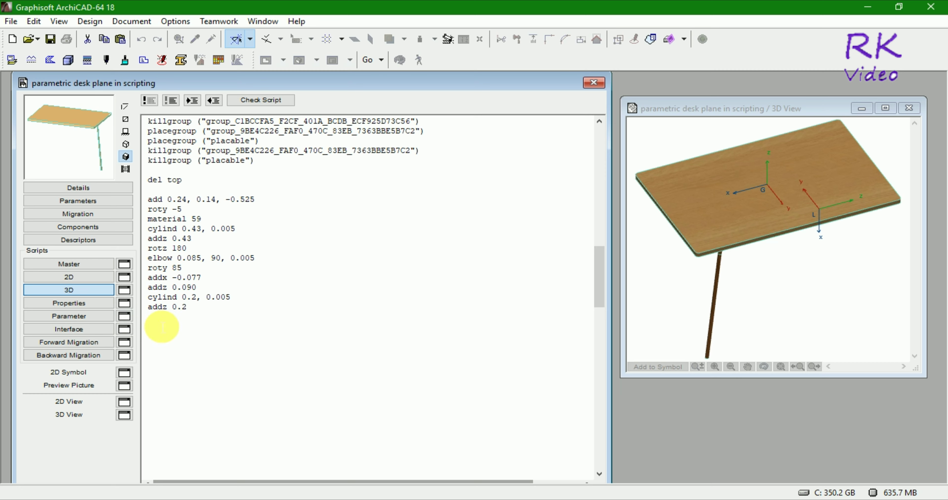
type("elbow ")
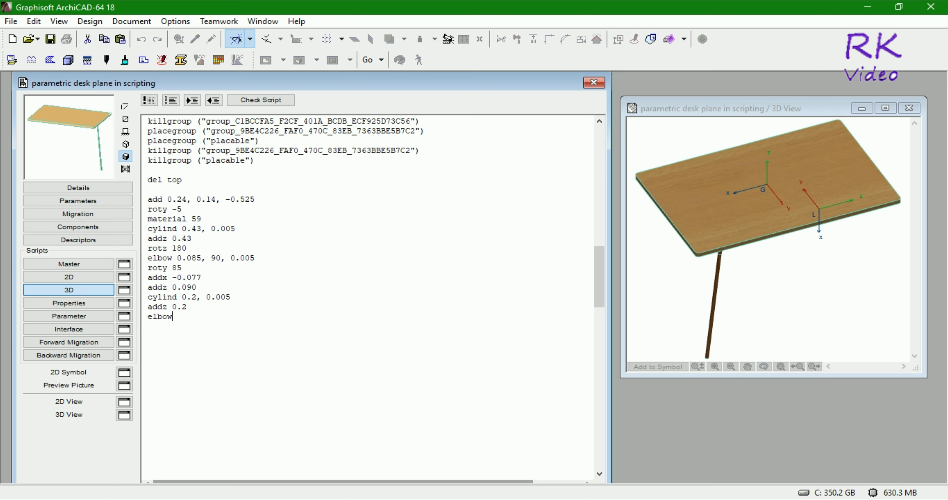
type("0.")
type("08")
type("5, ")
type("90,")
type(" 0.005")
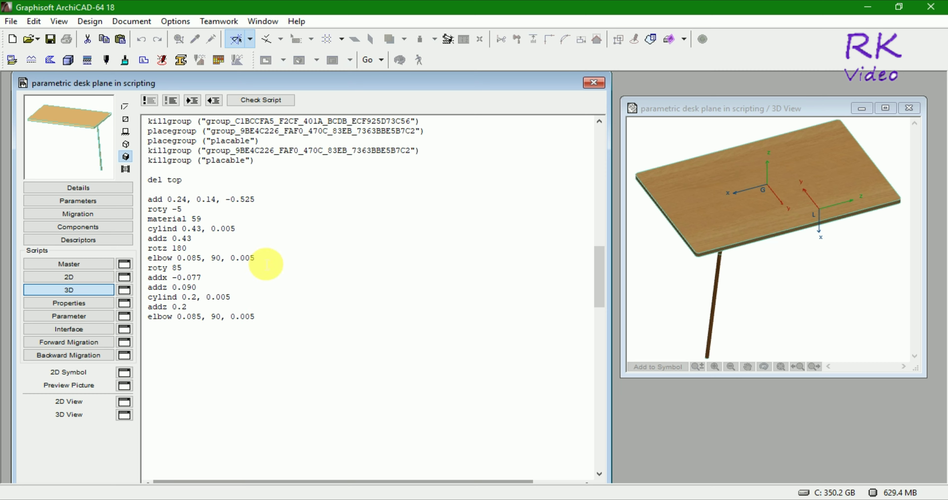
Step: Orbit the 3D view to check the second bend, then add a blank line below the elbow
left_click(778, 315)
key("shift+o")
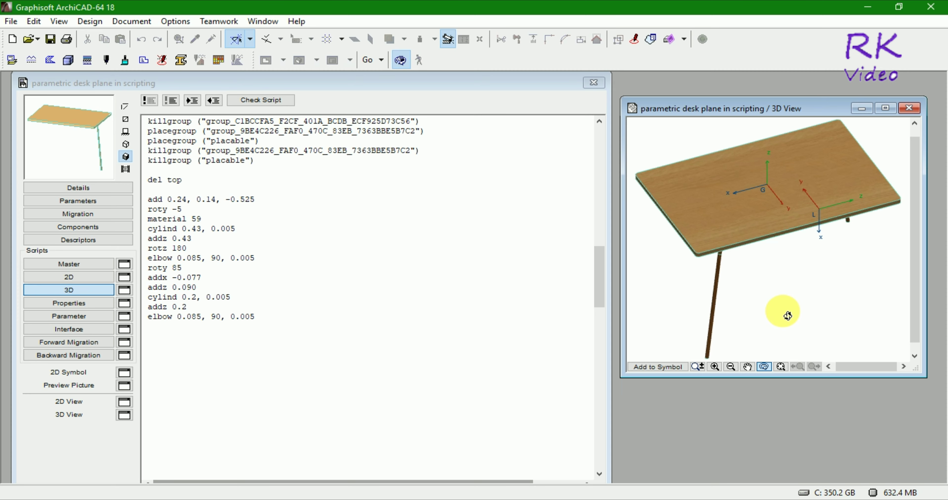
mouse_move(784, 313)
left_mouse_down()
mouse_move(764, 278)
mouse_move(787, 237)
mouse_move(817, 256)
mouse_move(804, 271)
mouse_move(705, 257)
mouse_move(687, 237)
mouse_move(750, 285)
mouse_move(787, 285)
mouse_move(800, 303)
left_mouse_up()
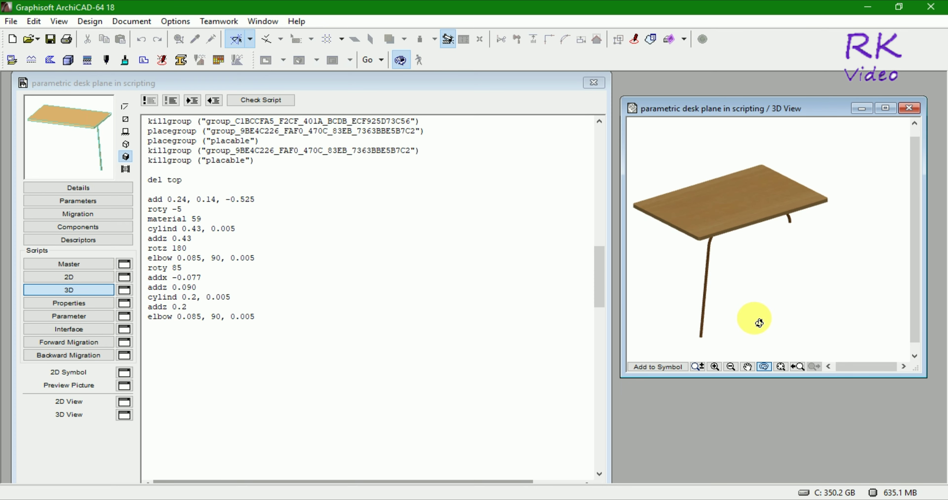
left_click(760, 318)
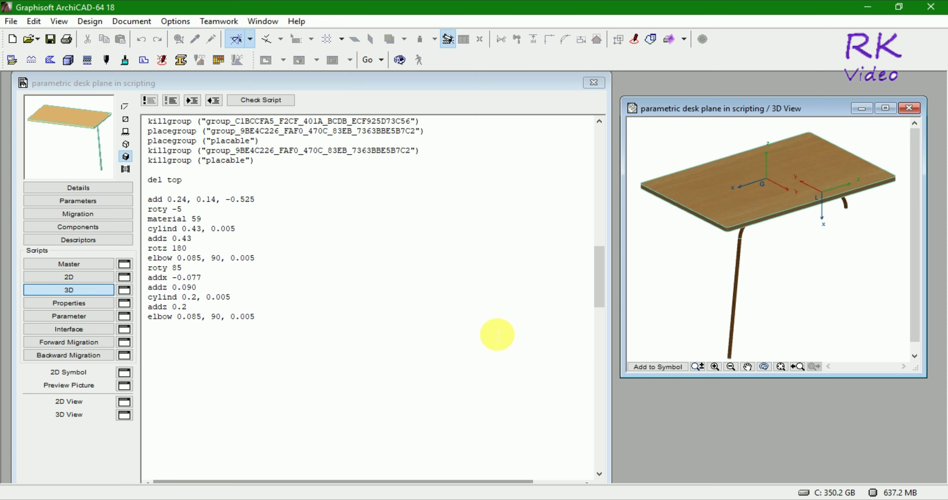
left_click(265, 323)
key("Return")
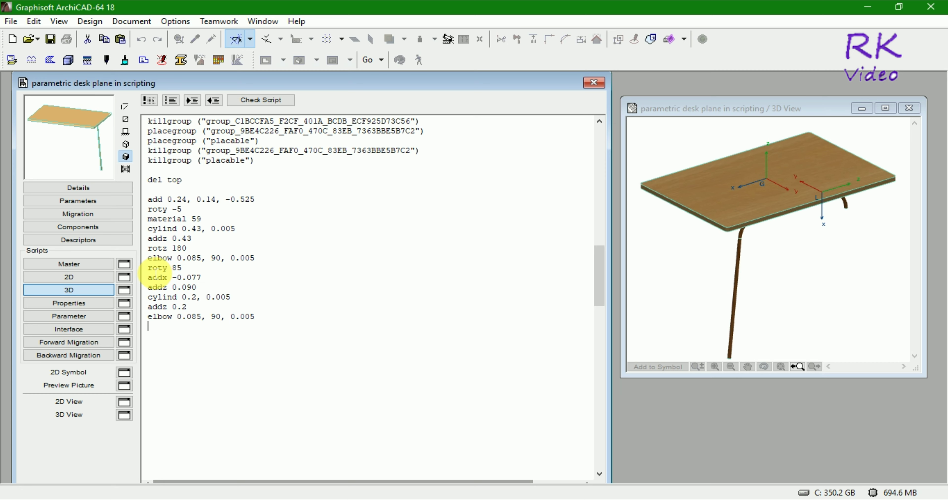
Step: Copy the roty 85, addx -0.077, addz 0.090 lines and paste them below the last elbow
left_click(157, 276)
left_click_drag(148, 268, 206, 291)
key("ctrl+c")
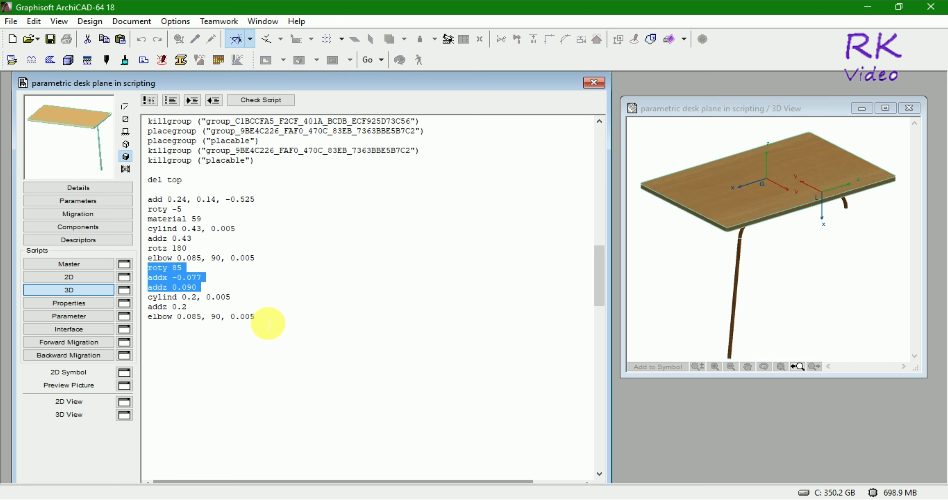
left_click(262, 316)
key("Return")
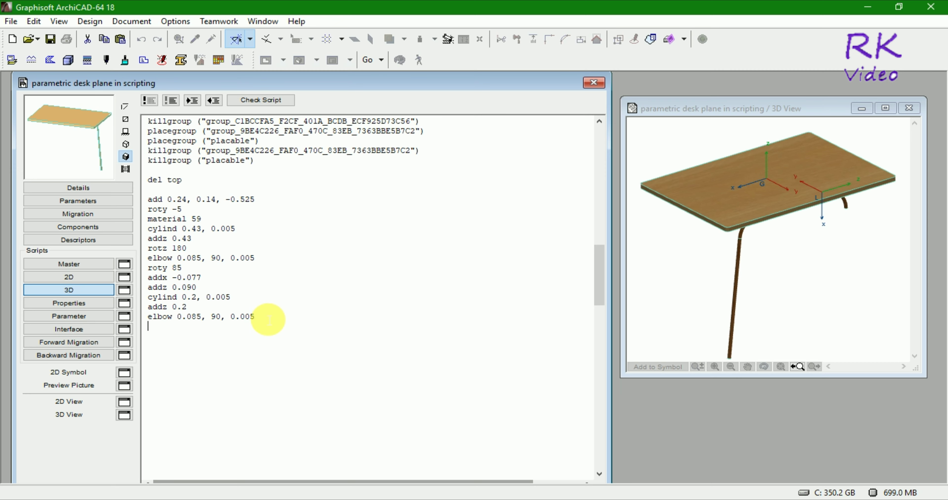
key("ctrl+v")
Step: Confirm the script passes the GDL check and review the refreshed 3D preview
left_click(243, 100)
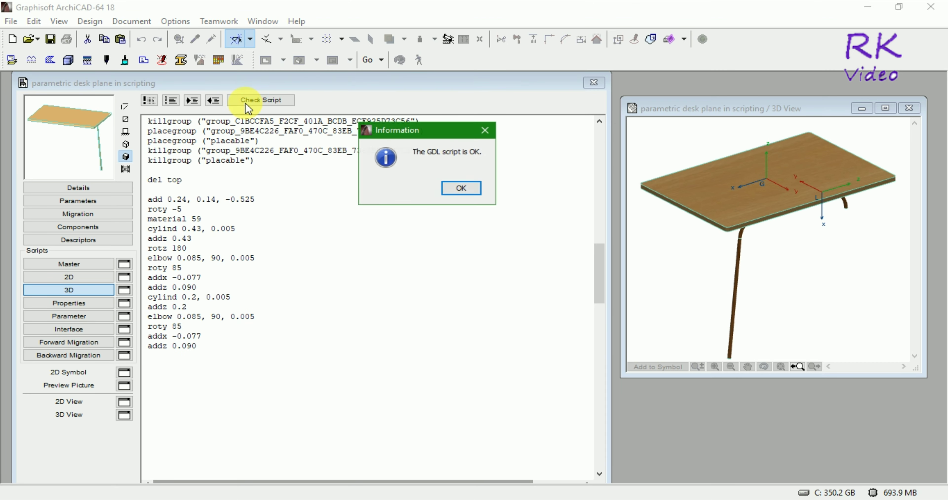
left_click(464, 188)
left_click(824, 299)
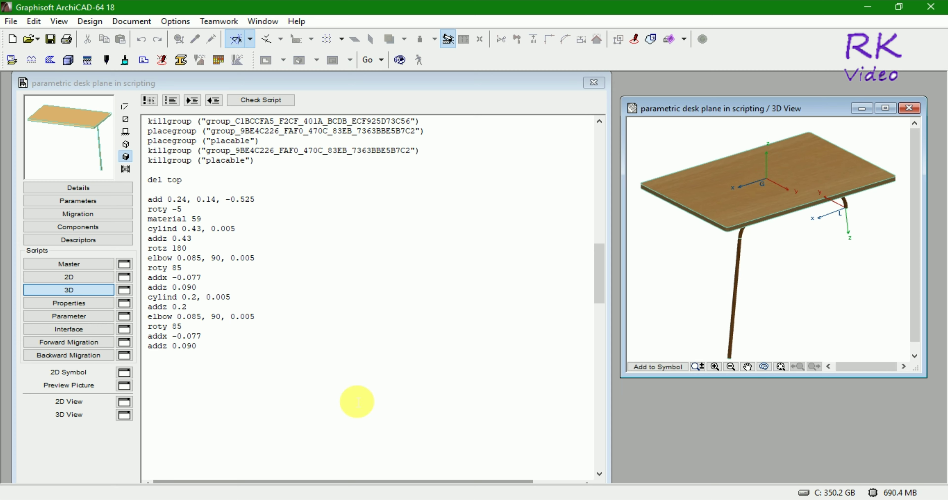
left_click(208, 351)
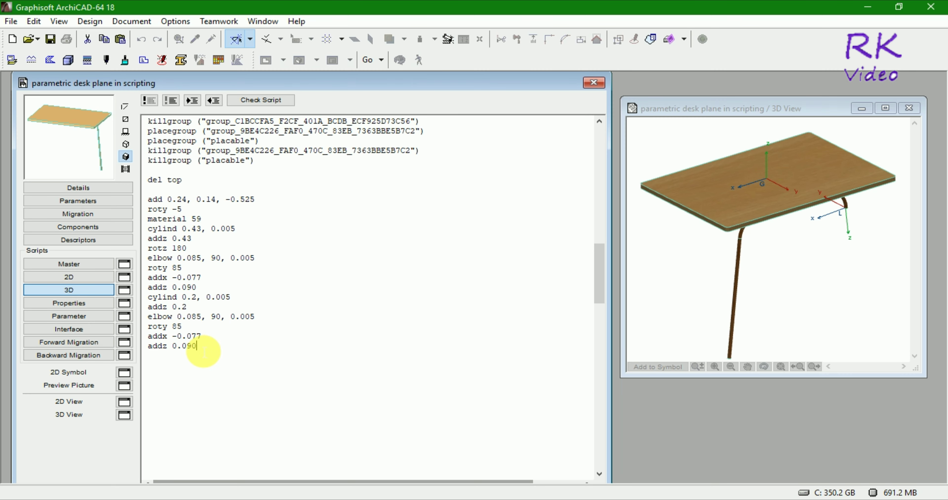
key("Return")
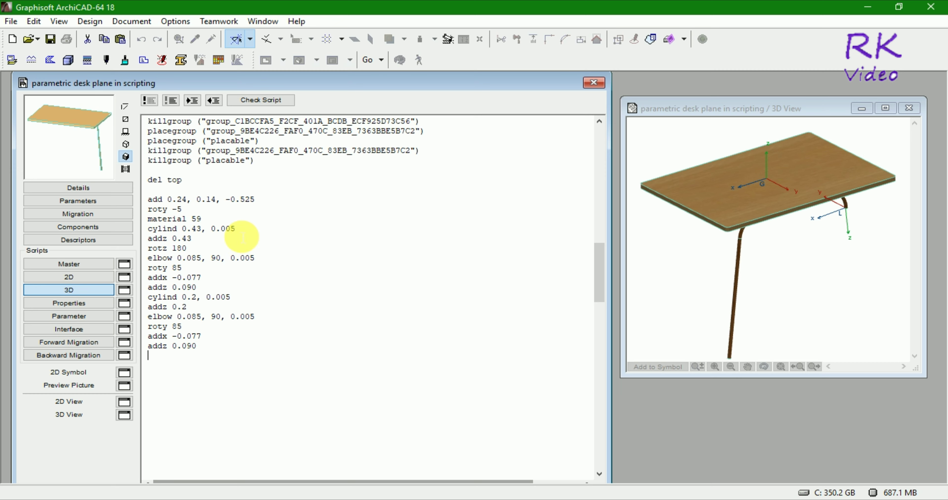
left_click(243, 234)
Step: Append a copy of cylind 0.43, 0.005 after addz 0.090, verify the script, and preview the second leg
left_click_drag(235, 230, 146, 230)
key("ctrl+c")
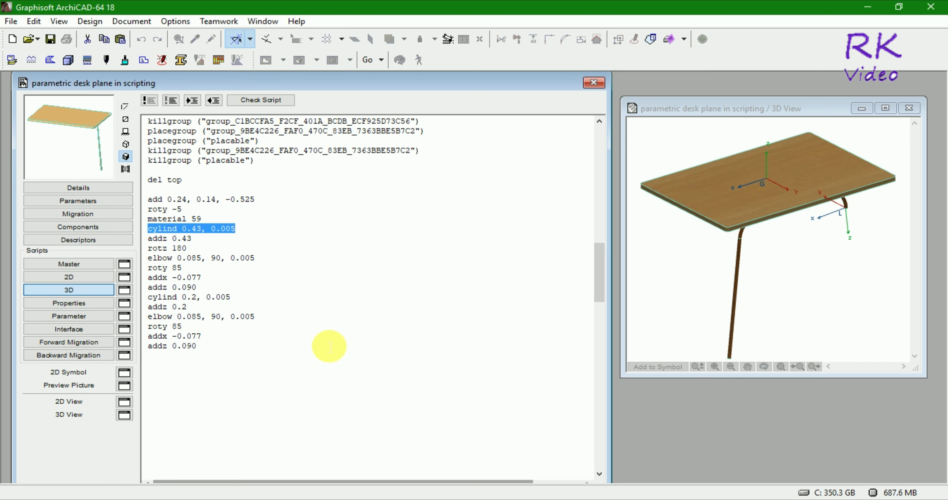
left_click(220, 354)
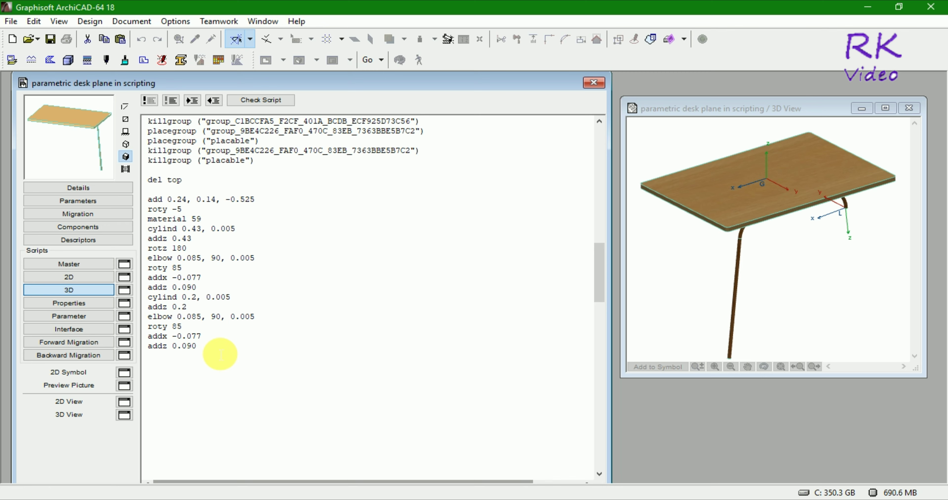
key("Return")
key("ctrl+v")
left_click(261, 100)
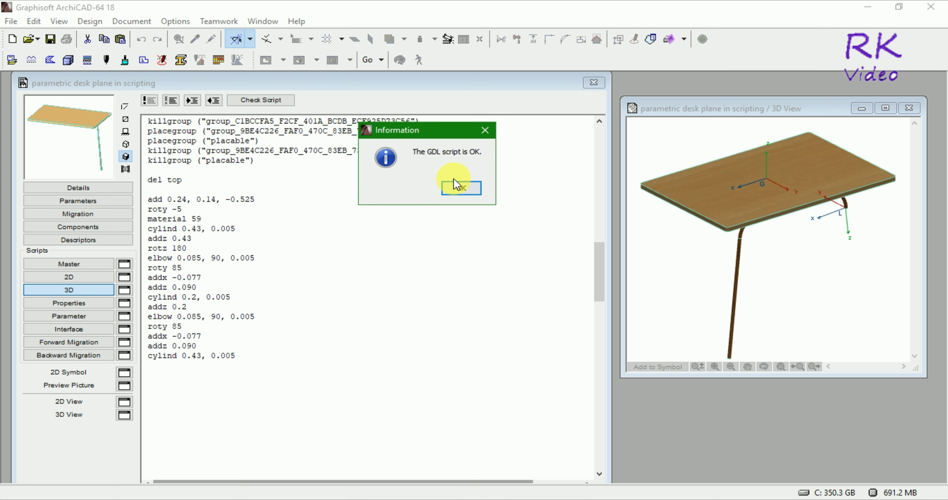
left_click(458, 189)
left_click(773, 305)
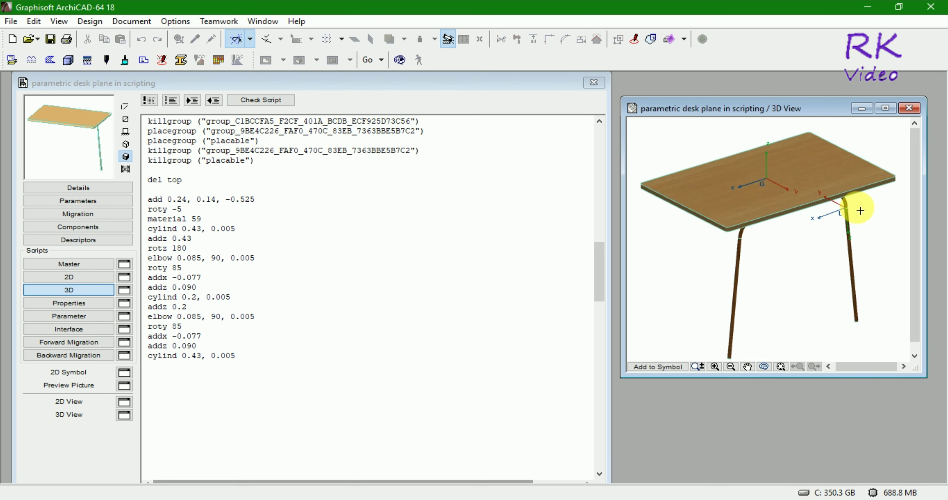
Step: Shorten the last leg cylinder to 0.42 and regenerate the 3D preview
scroll(856, 211, "up", 3)
scroll(856, 210, "up", 2)
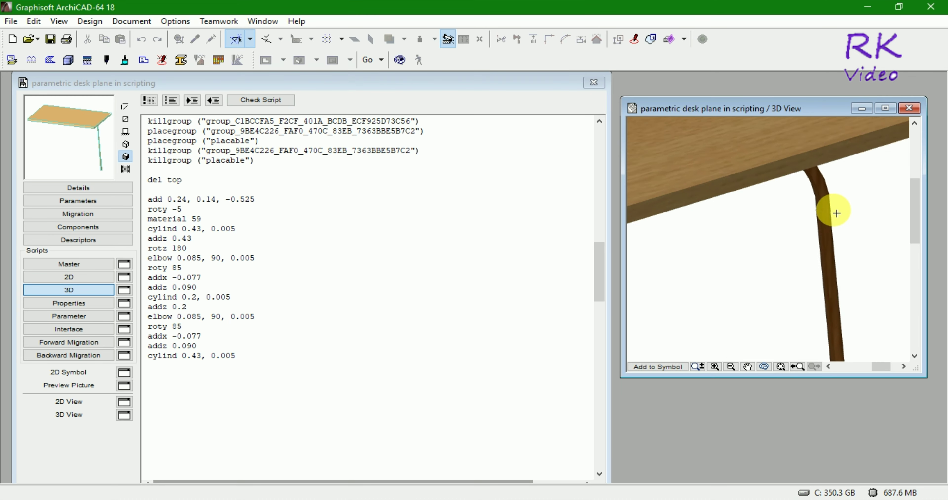
scroll(853, 228, "up", 2)
scroll(804, 211, "up", 2)
scroll(806, 215, "up", 2)
scroll(789, 211, "up", 1)
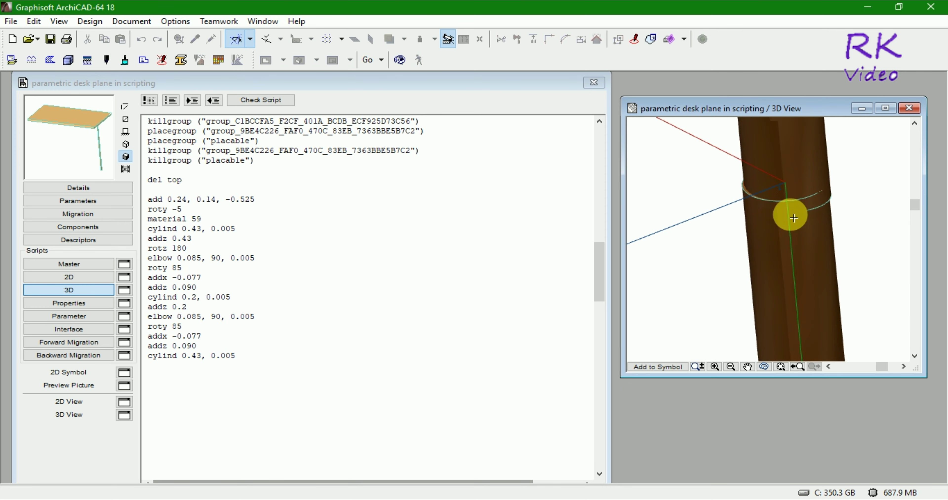
scroll(788, 217, "down", 2)
scroll(733, 186, "down", 2)
scroll(757, 196, "down", 1)
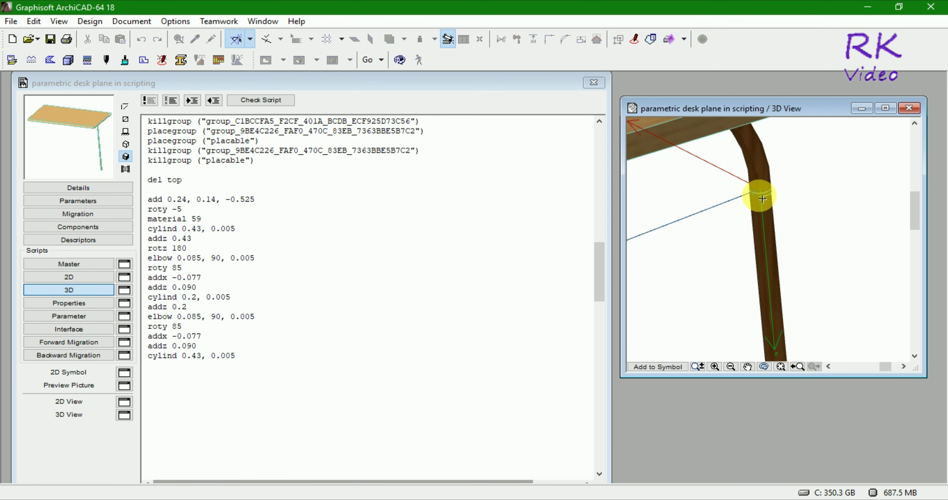
scroll(761, 171, "down", 2)
scroll(761, 173, "down", 1)
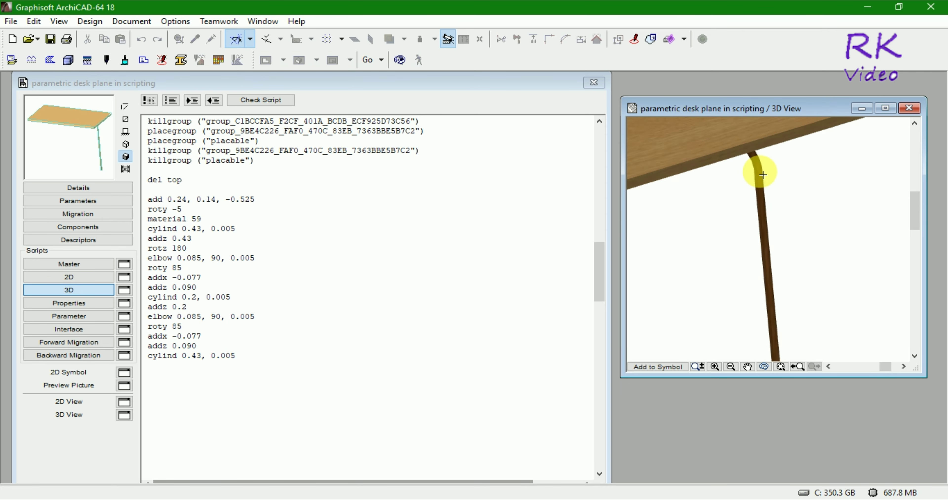
scroll(762, 177, "down", 1)
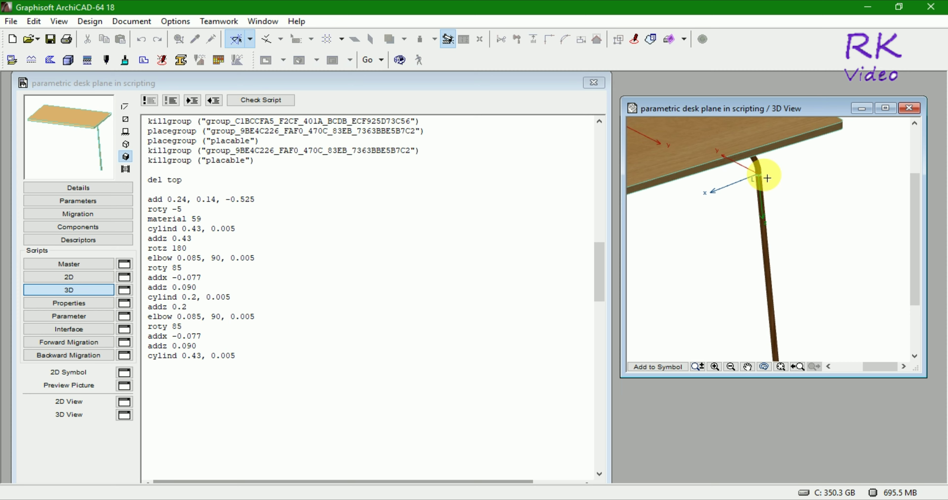
left_click(206, 360)
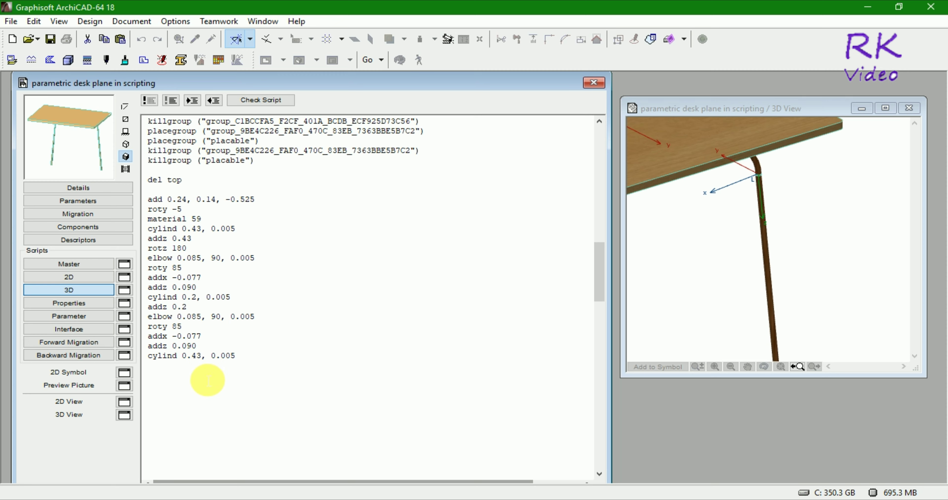
key("BackSpace")
type("2")
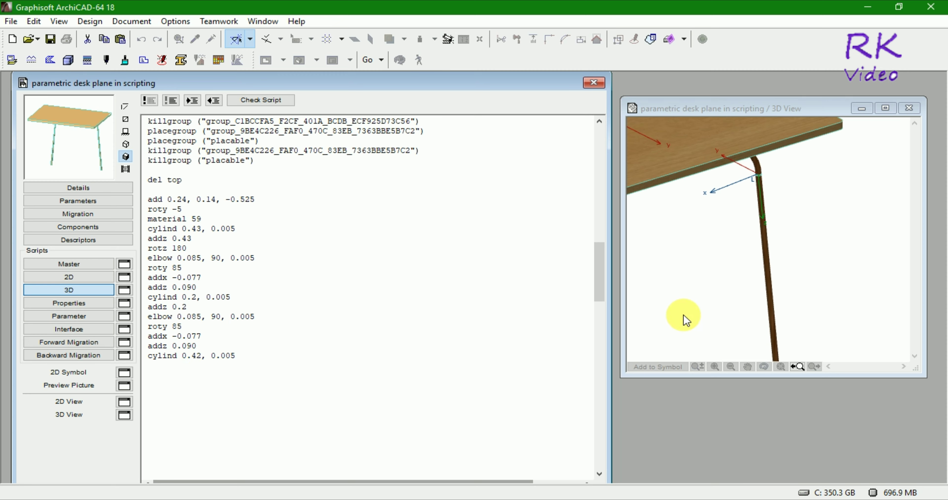
left_click(687, 319)
Step: Shorten the last leg cylinder further to cylind 0.4, 0.005 and inspect the whole desk in 3D
scroll(861, 209, "up", 3)
scroll(833, 239, "up", 3)
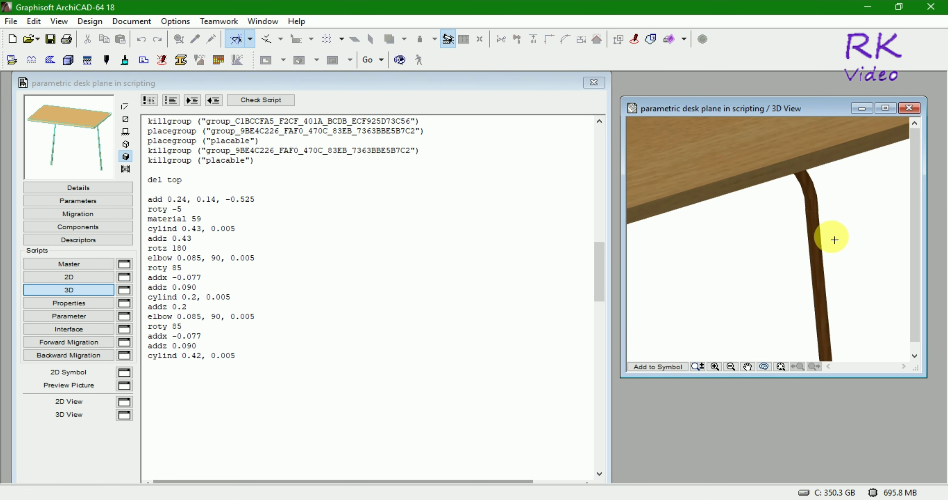
scroll(833, 240, "up", 2)
scroll(834, 240, "up", 2)
scroll(829, 211, "up", 2)
scroll(823, 201, "up", 2)
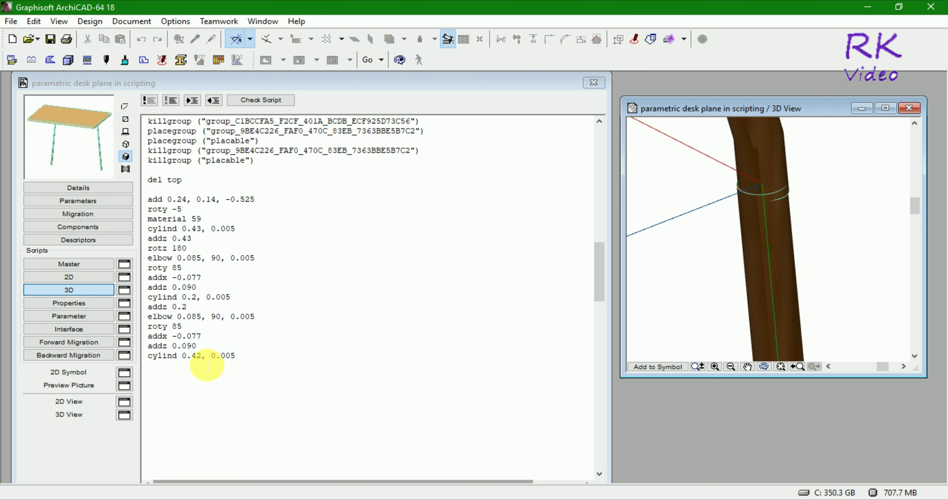
left_click(200, 358)
key("BackSpace")
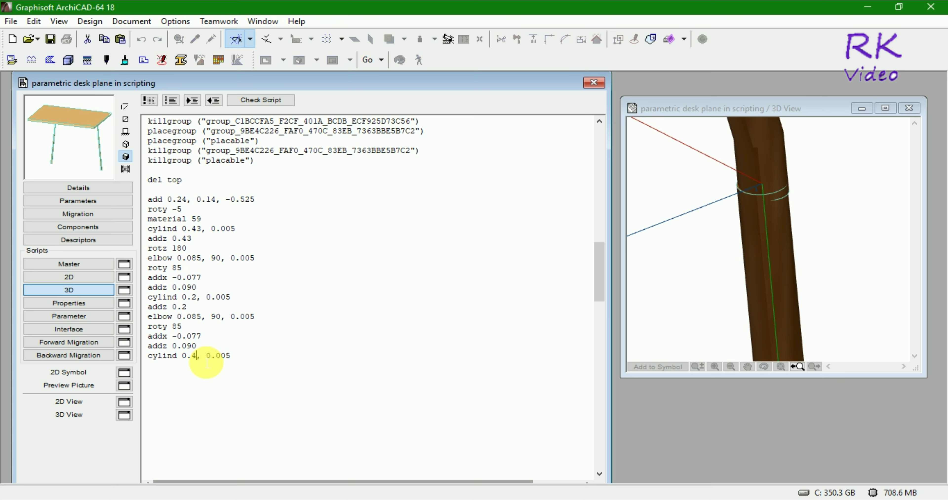
left_click(666, 298)
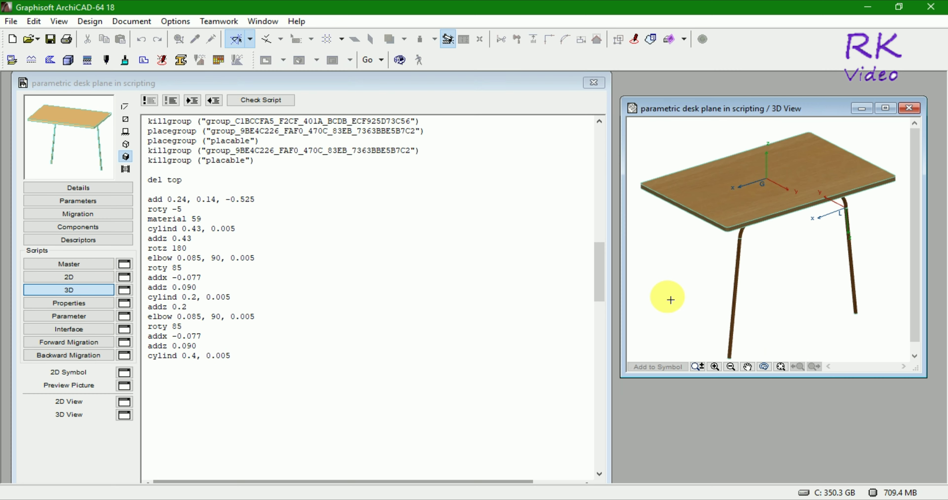
scroll(857, 222, "up", 3)
scroll(842, 224, "up", 3)
scroll(842, 226, "up", 1)
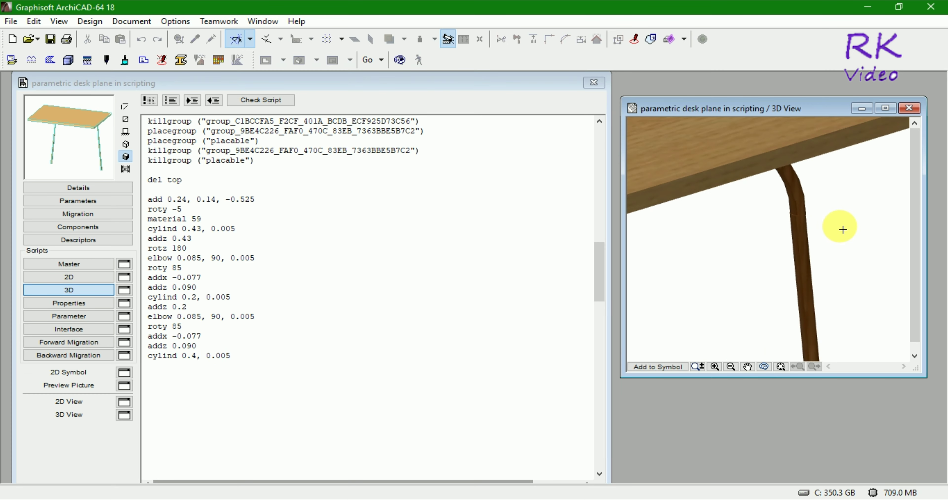
scroll(829, 220, "up", 2)
scroll(798, 212, "up", 2)
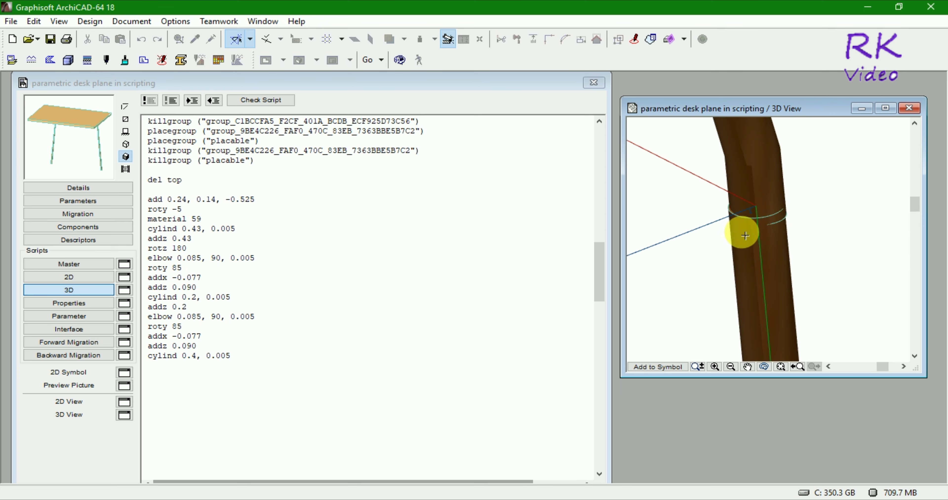
scroll(774, 197, "down", 1)
scroll(750, 186, "down", 2)
scroll(755, 180, "down", 2)
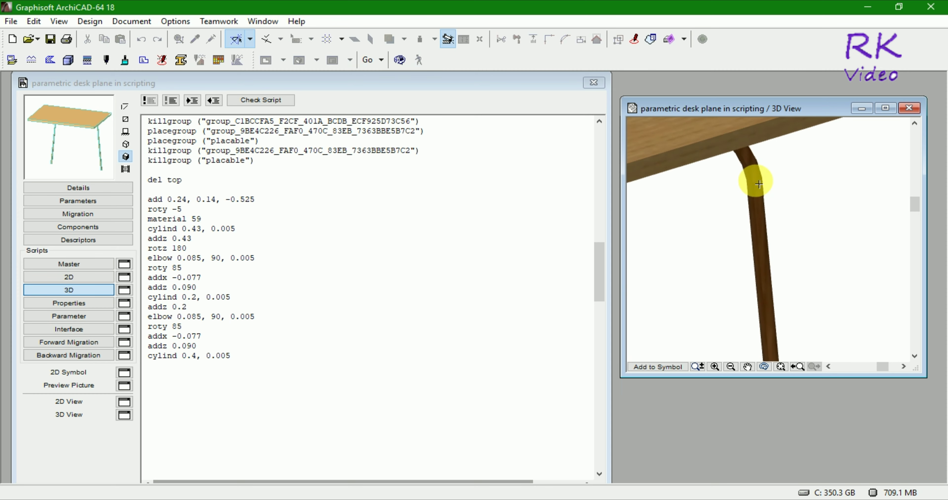
scroll(761, 179, "down", 2)
scroll(760, 179, "down", 2)
scroll(756, 179, "down", 2)
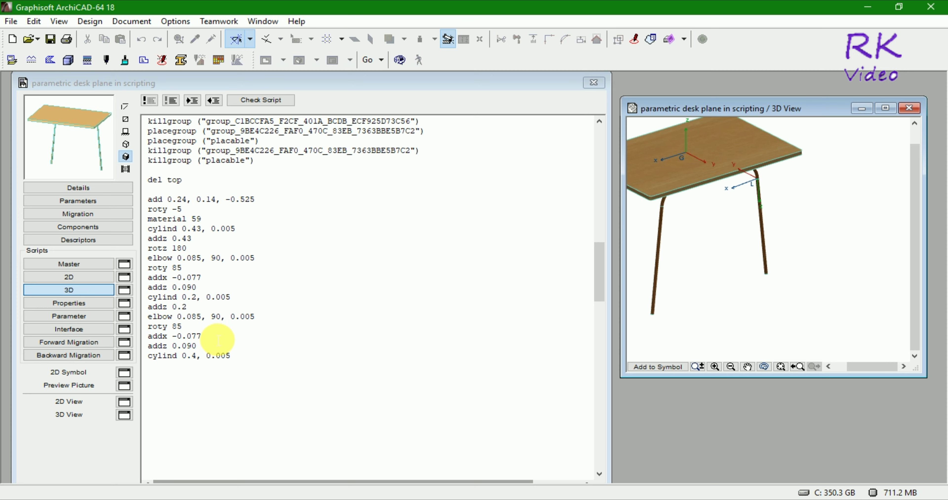
Step: Change the last leg cylinder back to 0.43 and zoom in on the lower leg joint
left_click(200, 361)
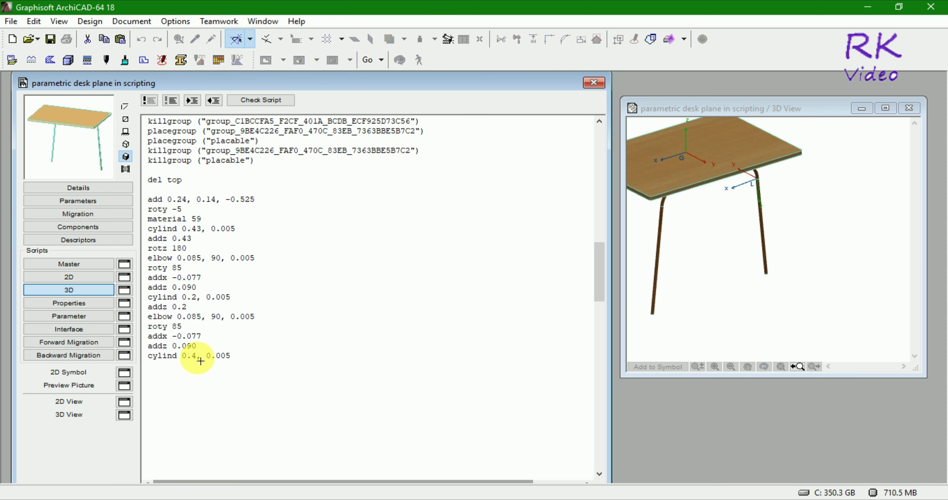
type("3")
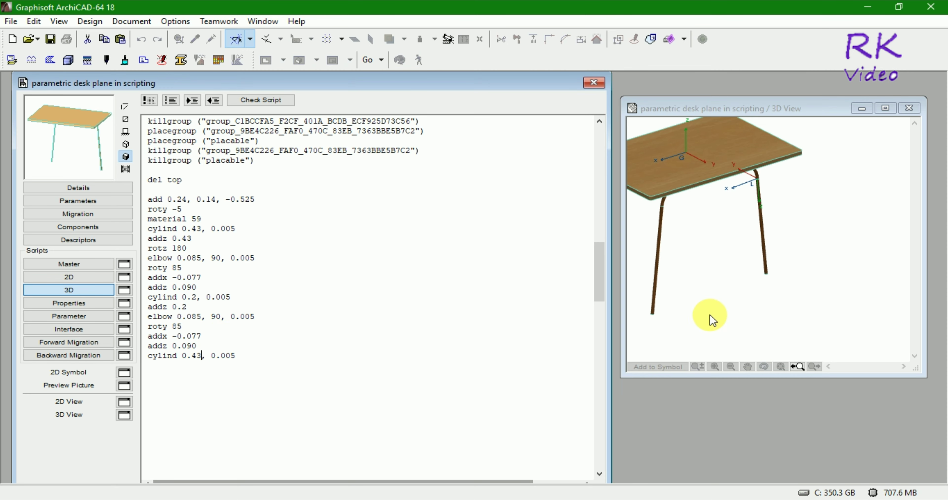
left_click(709, 314)
scroll(849, 222, "up", 5)
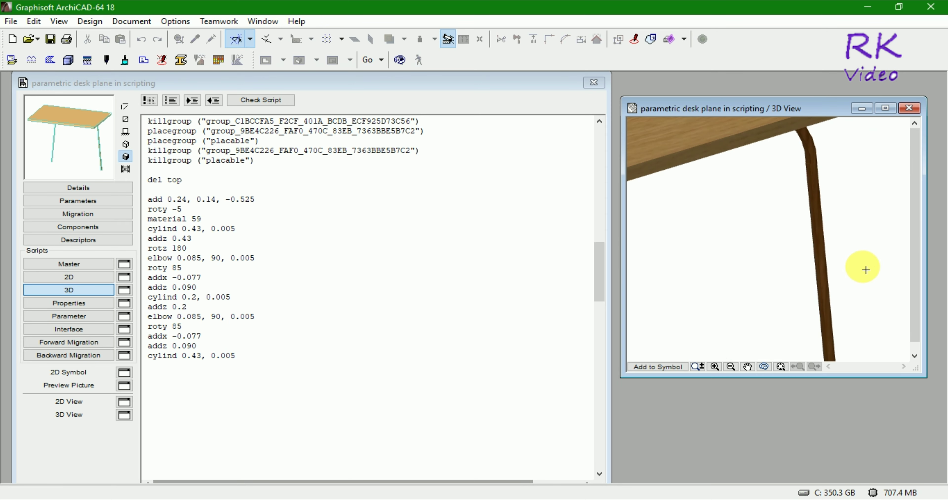
scroll(815, 158, "up", 2)
scroll(810, 163, "up", 2)
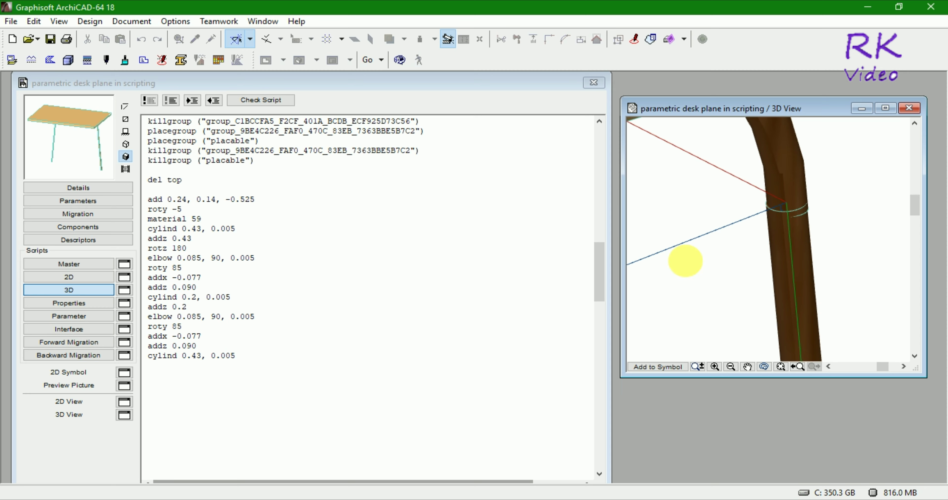
scroll(789, 200, "up", 3)
scroll(786, 214, "up", 3)
scroll(787, 214, "down", 3)
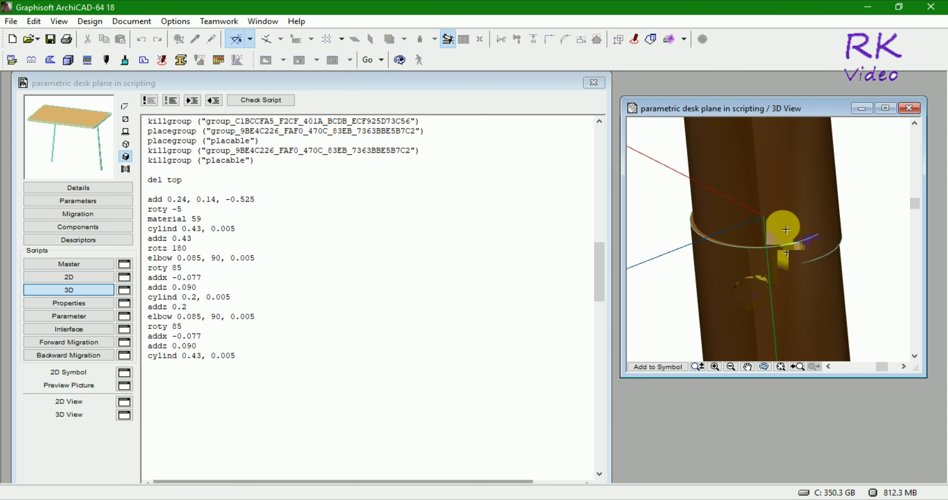
scroll(698, 239, "up", 3)
scroll(675, 254, "up", 2)
scroll(670, 274, "down", 2)
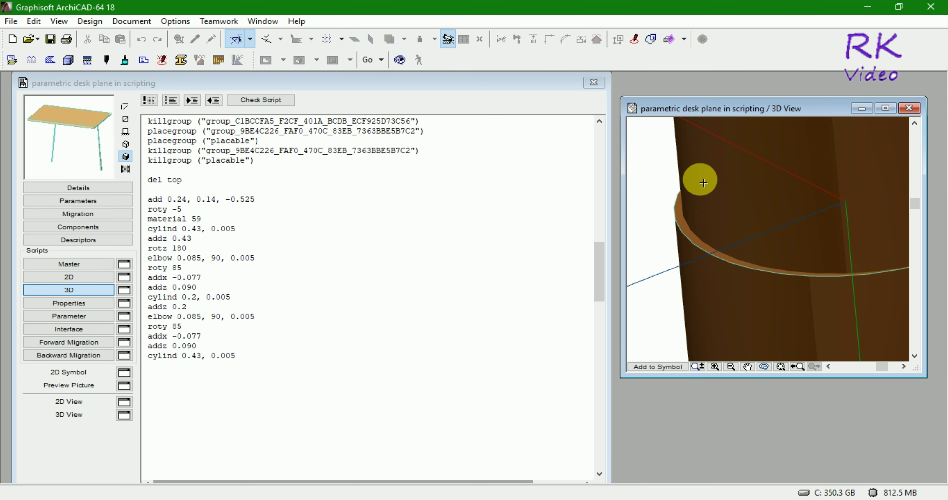
scroll(701, 179, "down", 3)
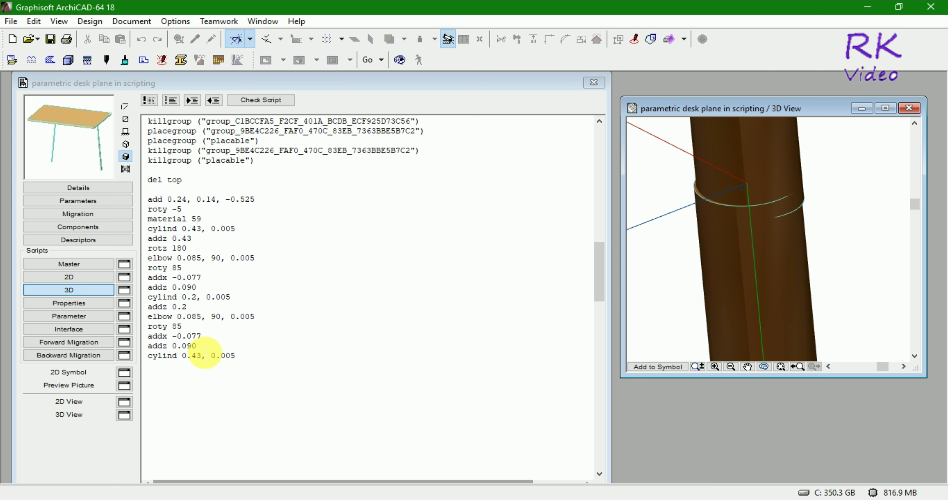
Step: Change the second offset to addz 0.088 and inspect the leg joint in the 3D preview
left_click(203, 348)
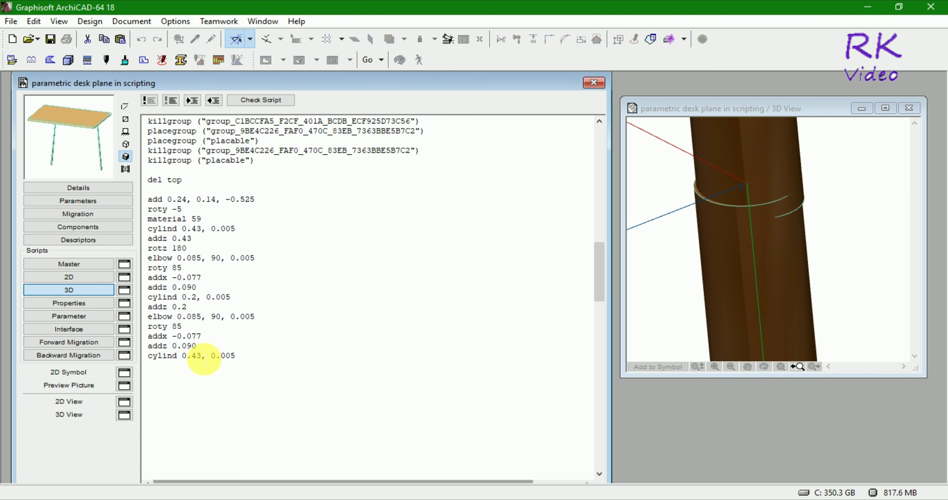
key("BackSpace")
key("BackSpace")
type("88")
left_click(673, 307)
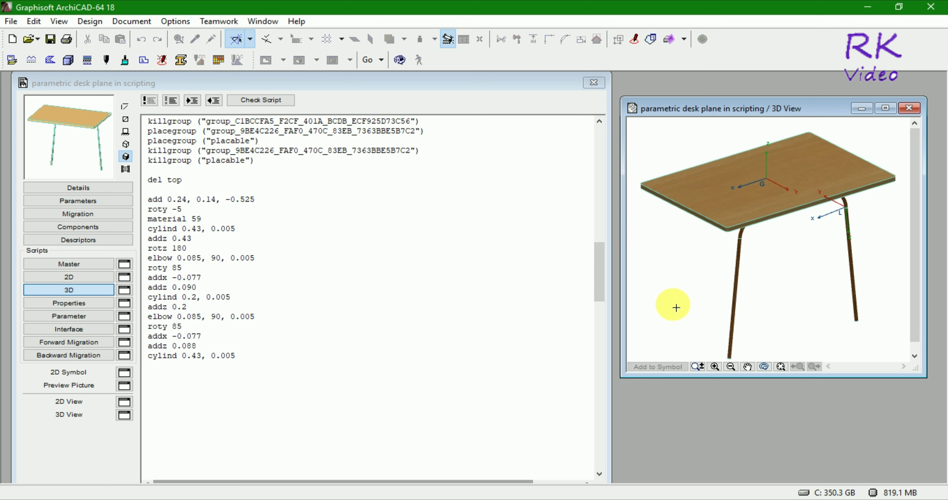
scroll(860, 207, "up", 3)
scroll(802, 218, "up", 3)
scroll(814, 228, "up", 2)
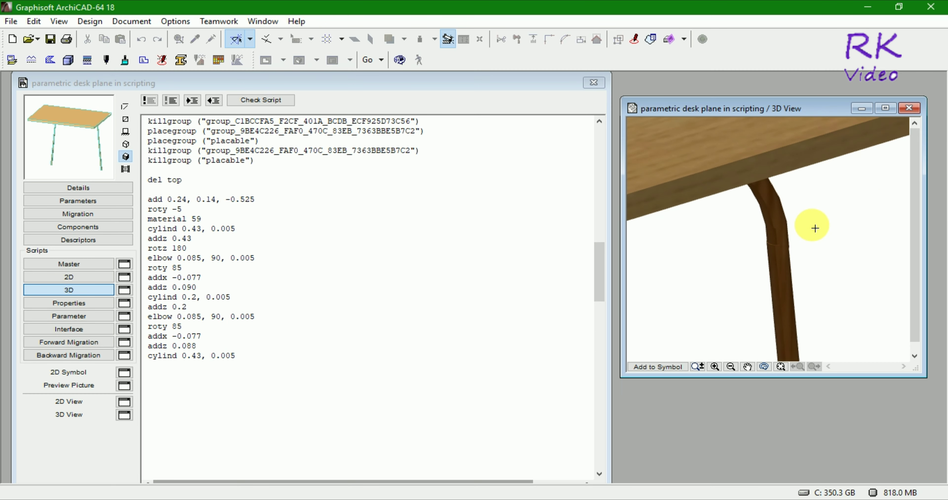
scroll(799, 242, "up", 3)
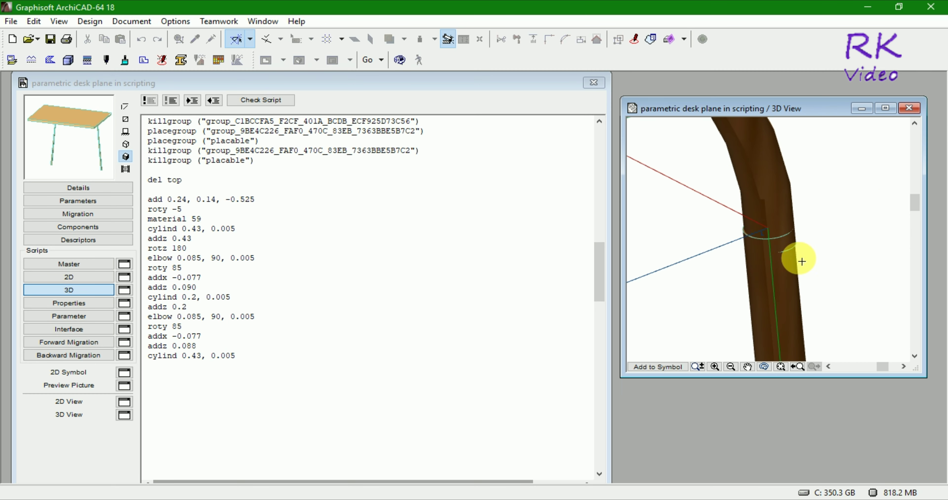
left_click(198, 346)
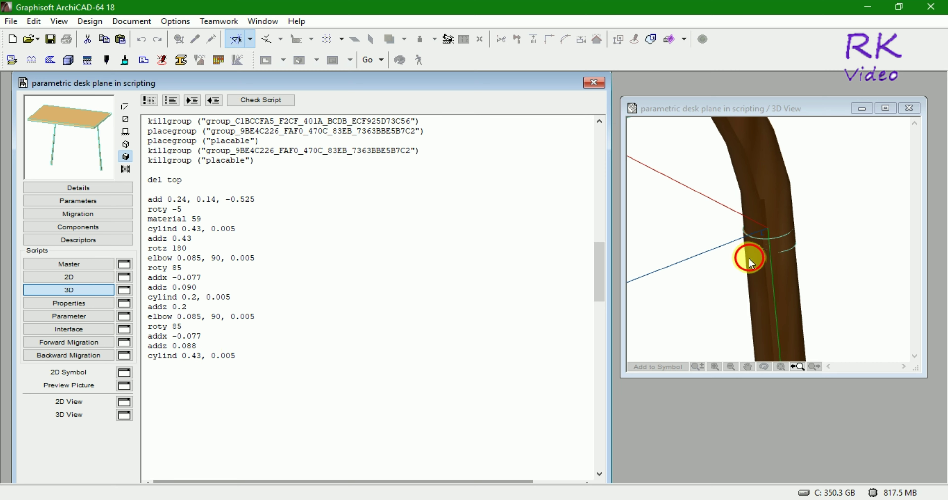
mouse_move(747, 256)
middle_mouse_down("shift")
mouse_move(787, 274)
mouse_move(770, 214)
mouse_move(819, 294)
middle_mouse_up("shift")
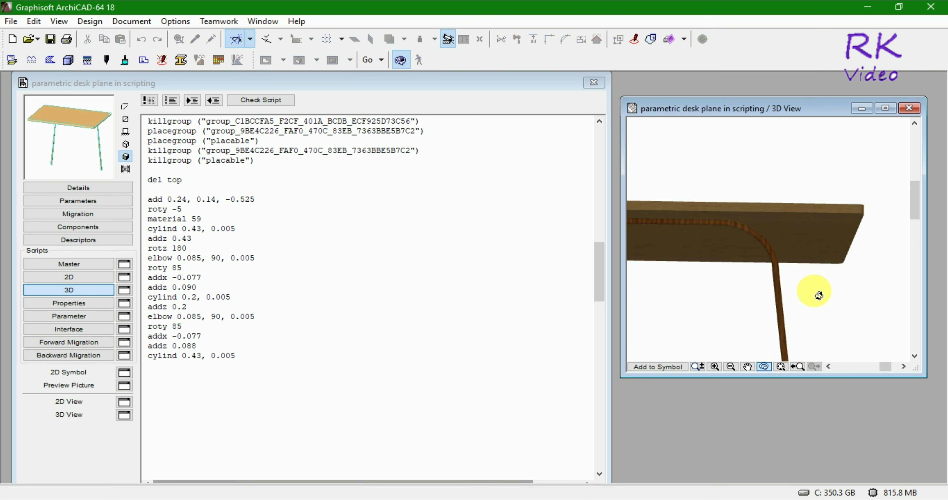
middle_click(817, 311)
scroll(873, 212, "up", 2)
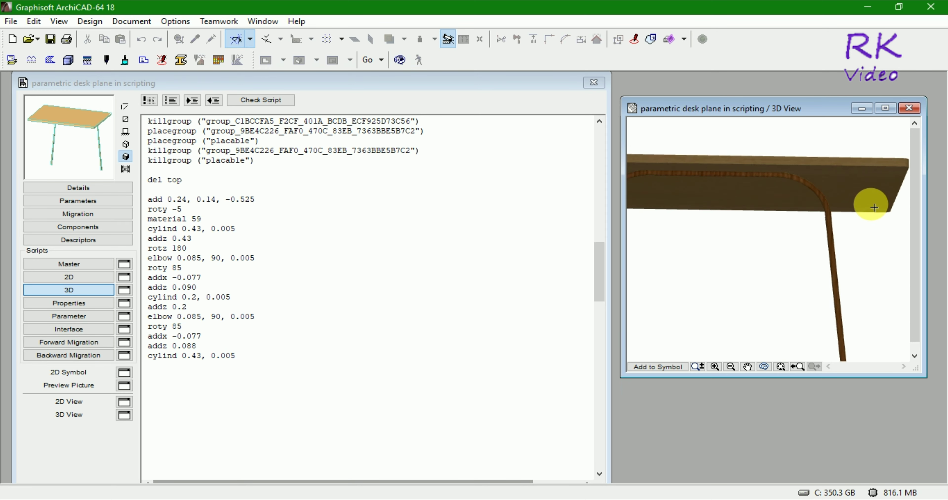
scroll(872, 209, "up", 2)
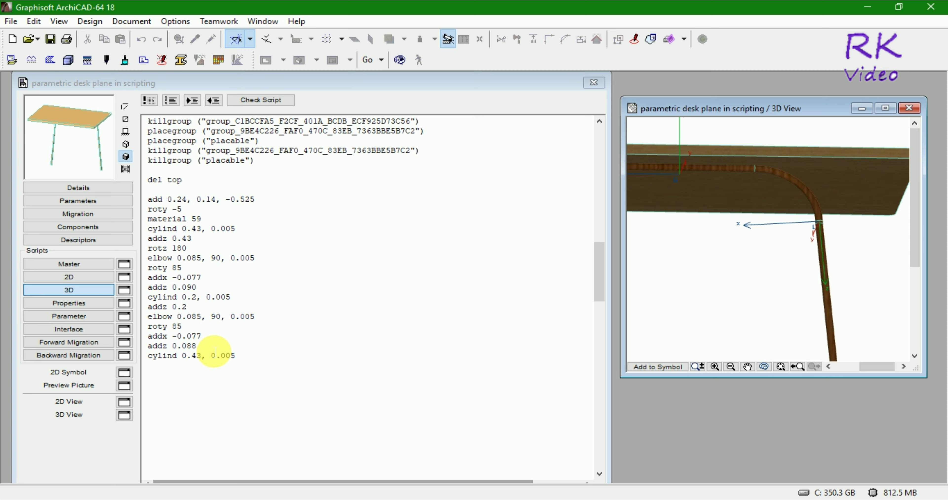
Step: Change the offset to addz 0.091 and examine the joint ring from closer angles
left_click(213, 353)
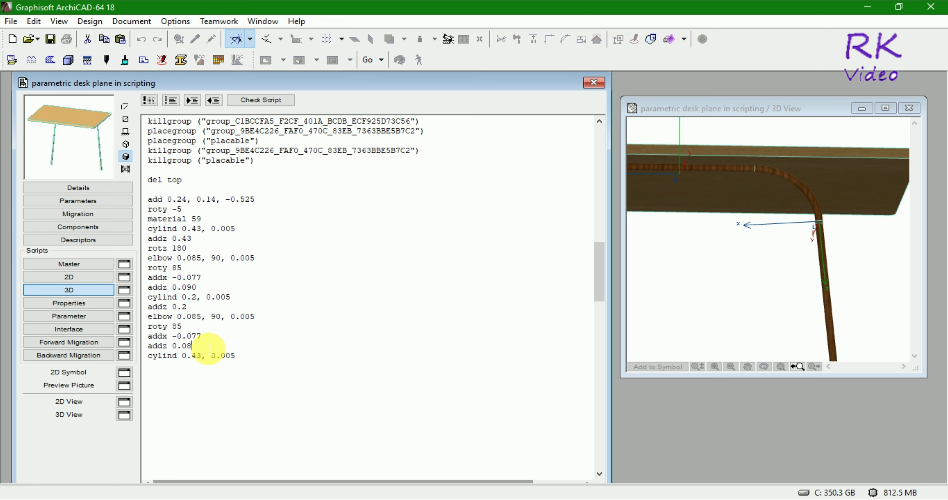
type("91")
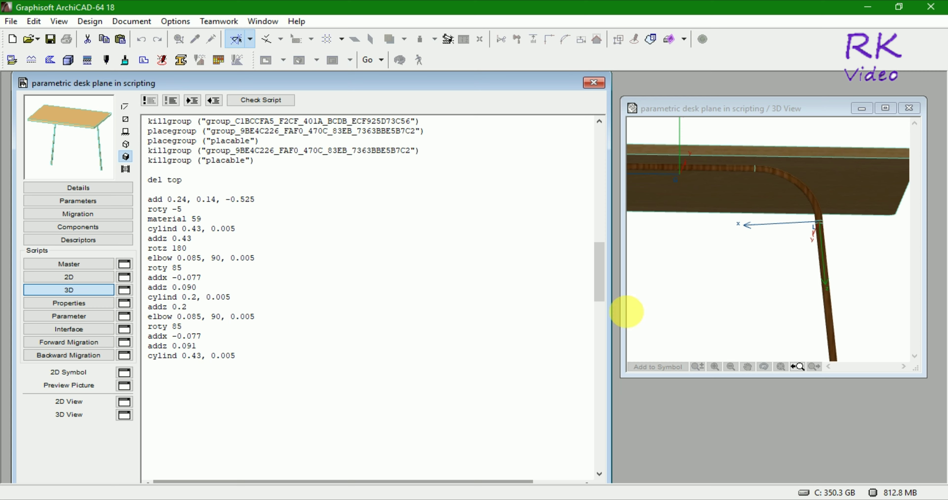
left_click(705, 305)
scroll(825, 211, "up", 2)
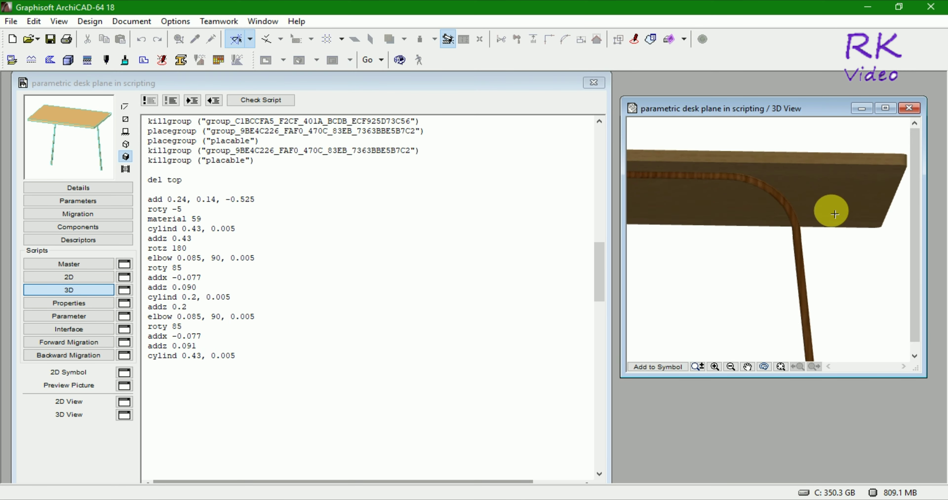
scroll(813, 239, "up", 2)
scroll(812, 239, "up", 1)
scroll(807, 247, "up", 2)
scroll(807, 247, "up", 1)
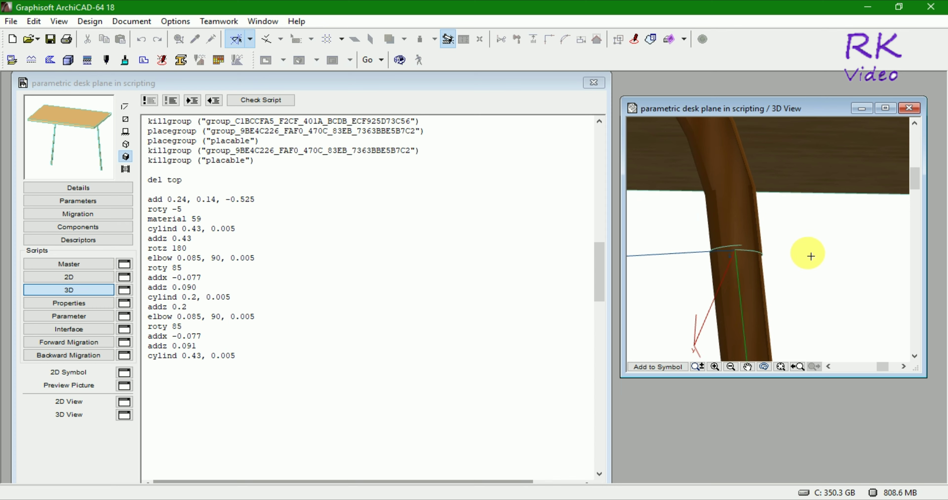
mouse_move(800, 247)
middle_mouse_down("shift")
mouse_move(811, 262)
mouse_move(730, 180)
mouse_move(706, 252)
mouse_move(734, 264)
mouse_move(840, 262)
mouse_move(798, 258)
middle_mouse_up("shift")
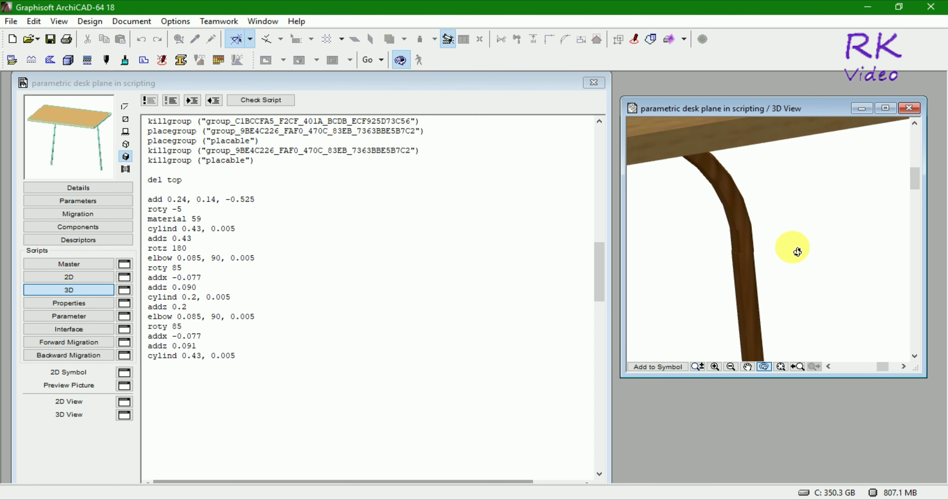
scroll(794, 252, "down", 5)
scroll(867, 212, "up", 3)
scroll(838, 206, "up", 2)
scroll(789, 215, "up", 2)
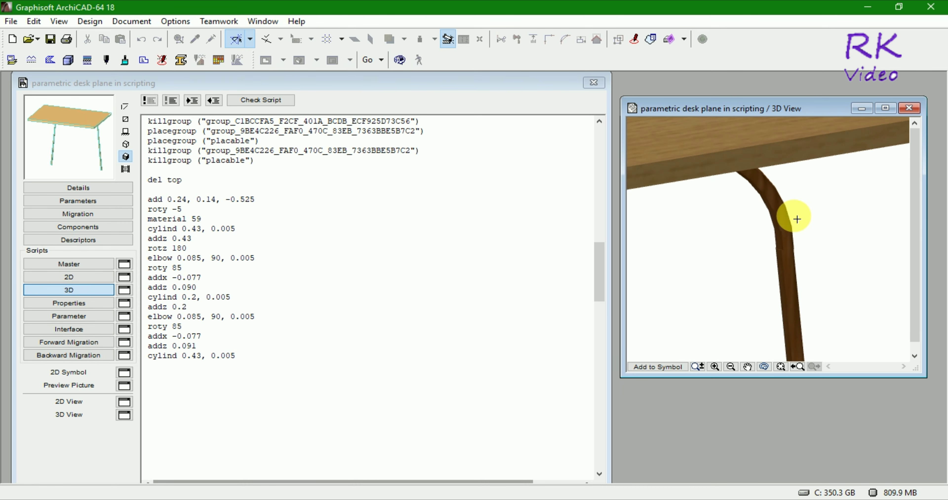
scroll(789, 215, "up", 3)
scroll(794, 252, "up", 2)
left_click(803, 253)
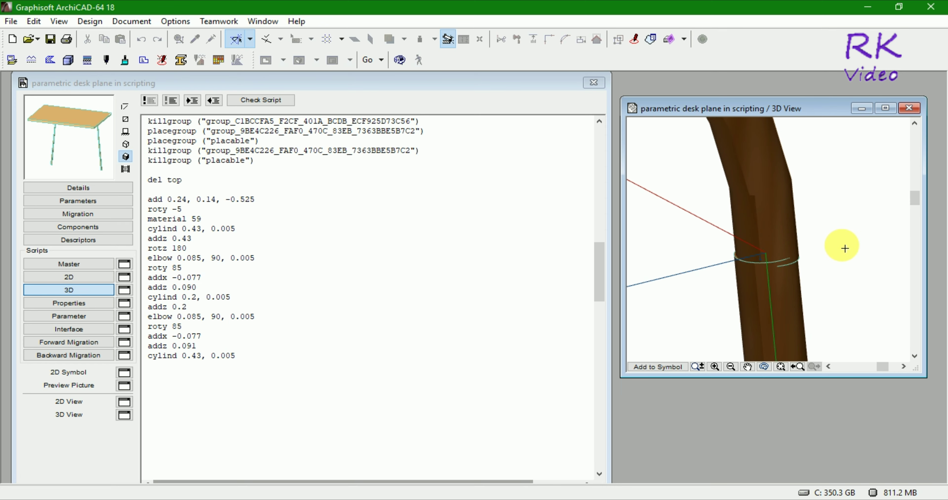
Step: Set the offset to addz 0.092 and zoom the regenerated preview onto the lower joint
left_click(207, 348)
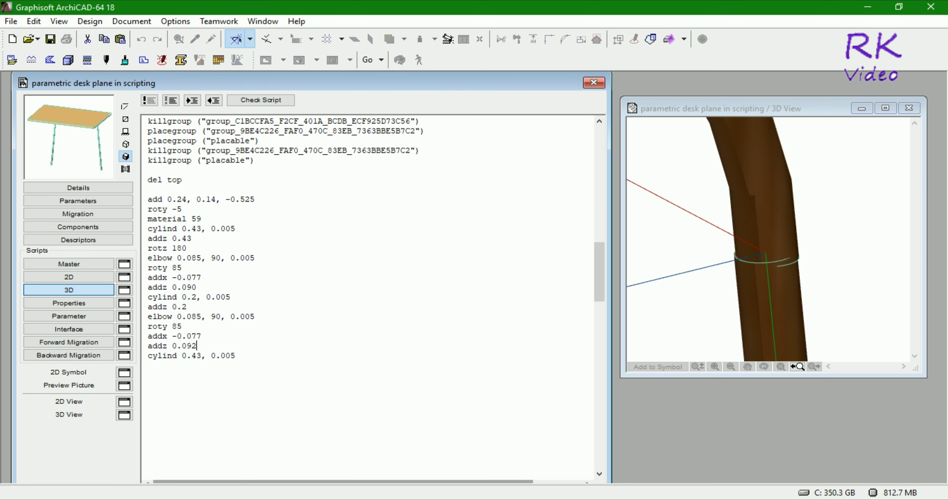
type("2")
left_click(689, 304)
scroll(863, 197, "up", 3)
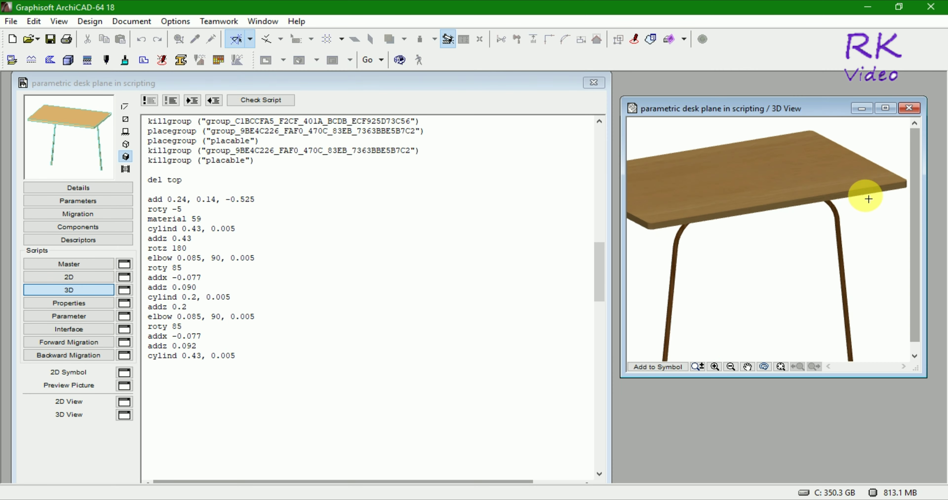
scroll(852, 236, "up", 3)
scroll(829, 228, "up", 3)
scroll(808, 227, "up", 2)
scroll(807, 227, "up", 2)
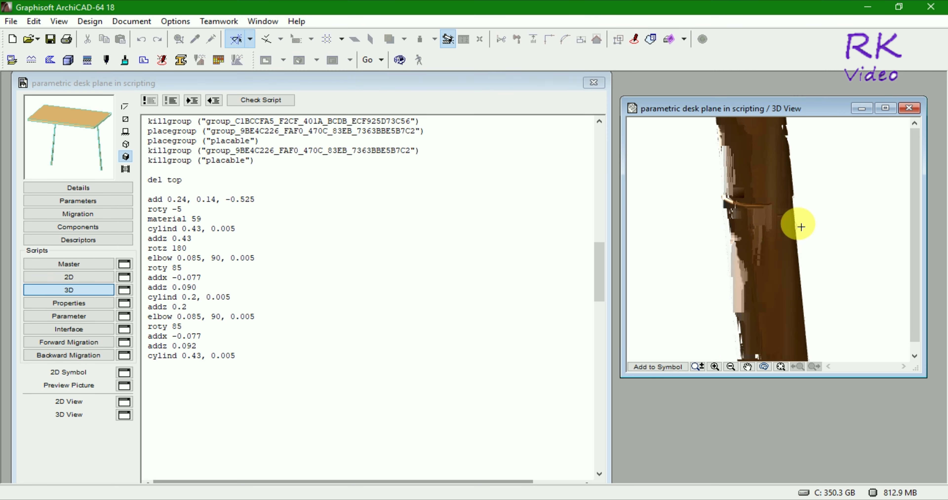
scroll(806, 227, "up", 2)
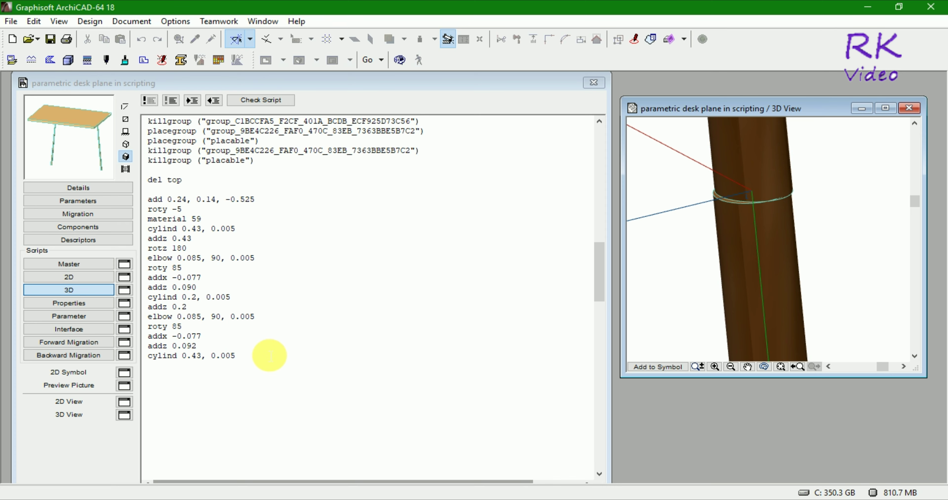
Step: Change the second leg's addx offset from -0.078 to -0.076 and preview the leg
left_click(214, 341)
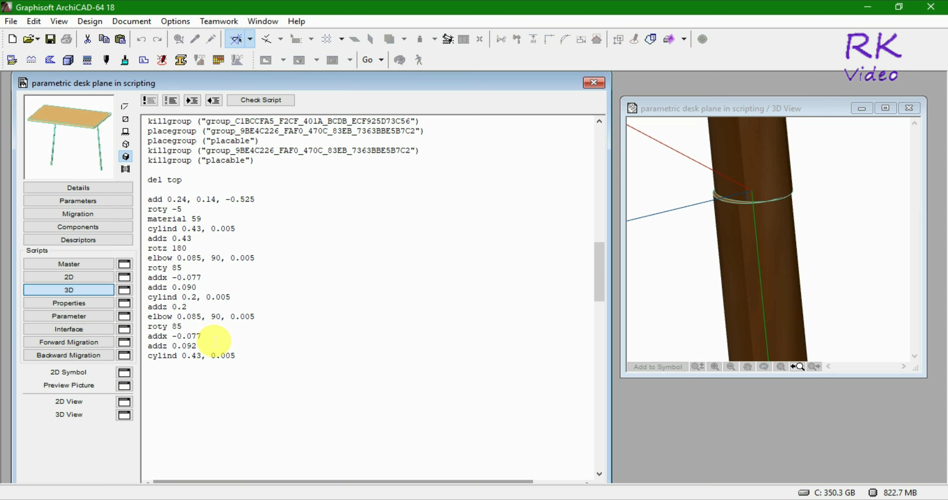
type("8")
left_click(674, 294)
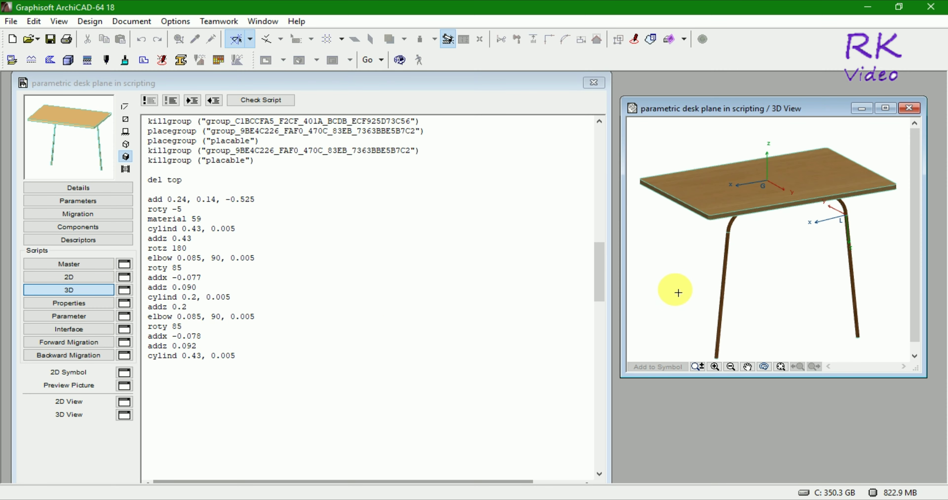
scroll(898, 217, "up", 3)
scroll(883, 218, "up", 2)
scroll(821, 234, "up", 2)
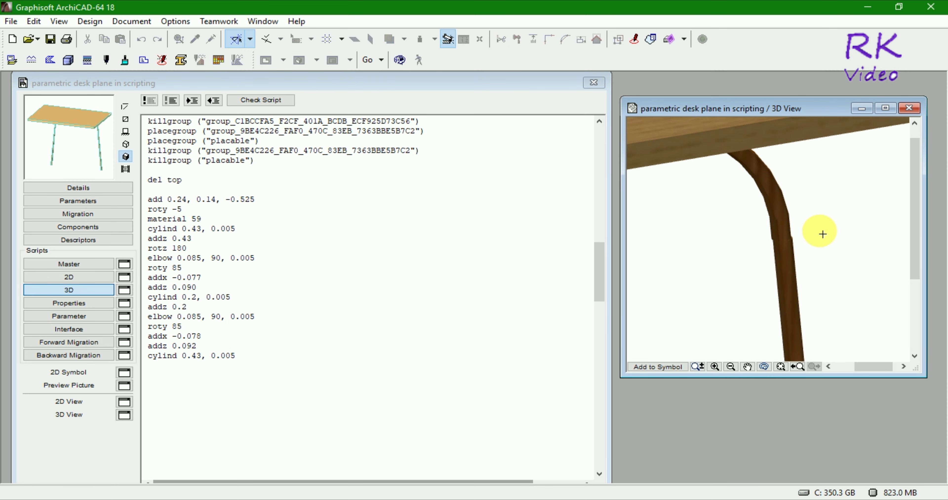
scroll(791, 245, "up", 1)
scroll(780, 249, "up", 2)
scroll(780, 249, "up", 1)
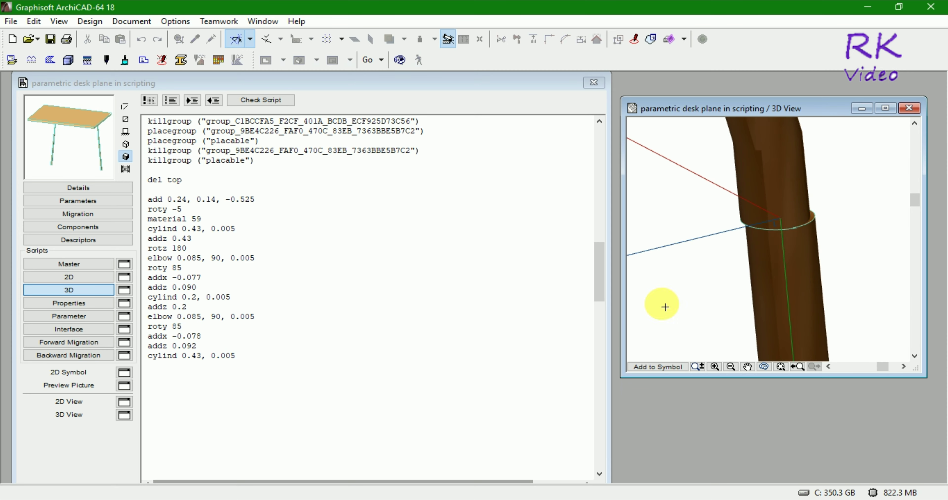
left_click(216, 342)
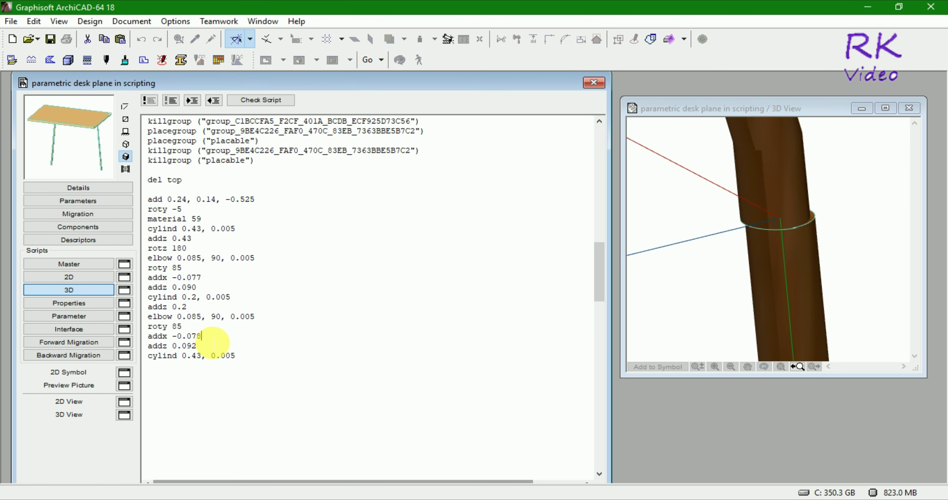
key("BackSpace")
type("6")
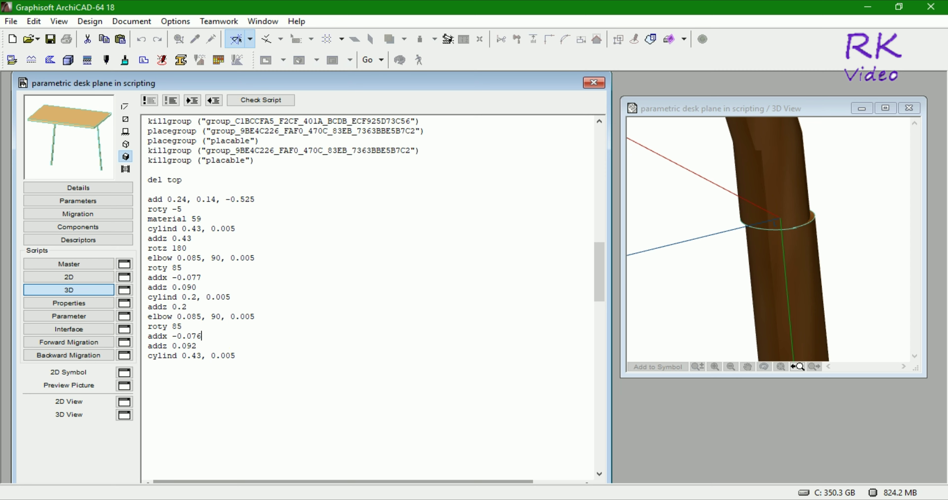
left_click(721, 286)
scroll(889, 214, "up", 2)
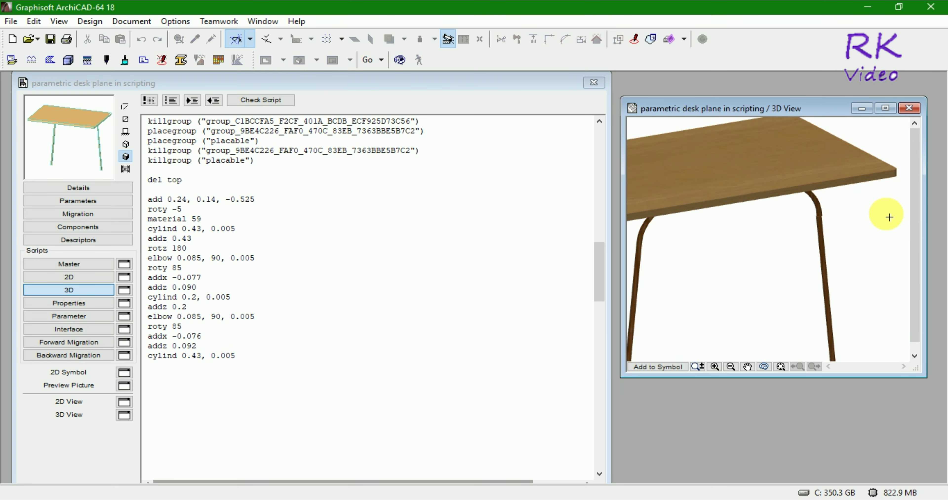
scroll(828, 218, "up", 2)
scroll(772, 217, "up", 2)
scroll(770, 217, "up", 2)
scroll(778, 257, "up", 2)
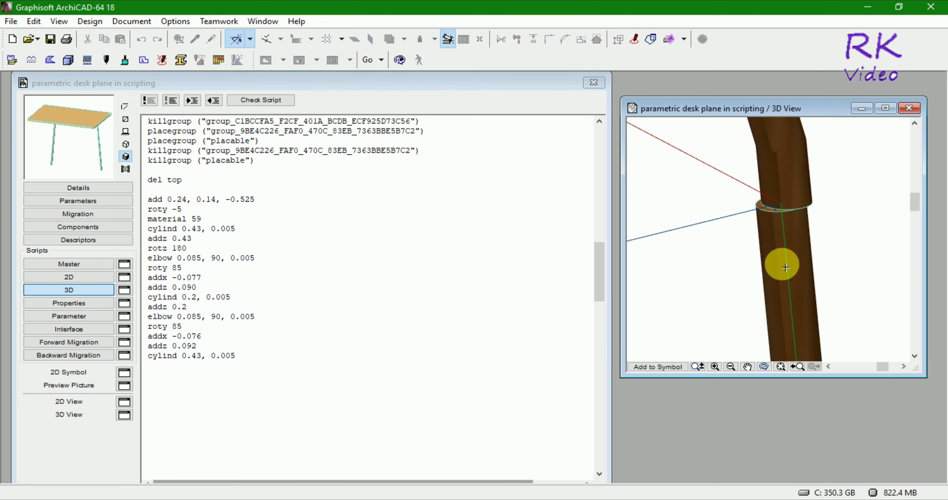
Step: Try addx offsets of -0.0772 and -0.0771, inspecting the joint ring in the preview
left_click(213, 337)
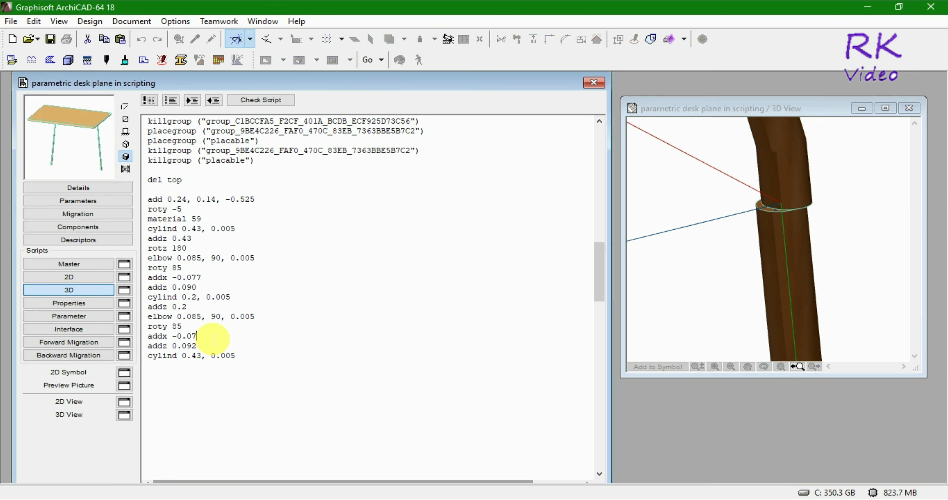
type("7")
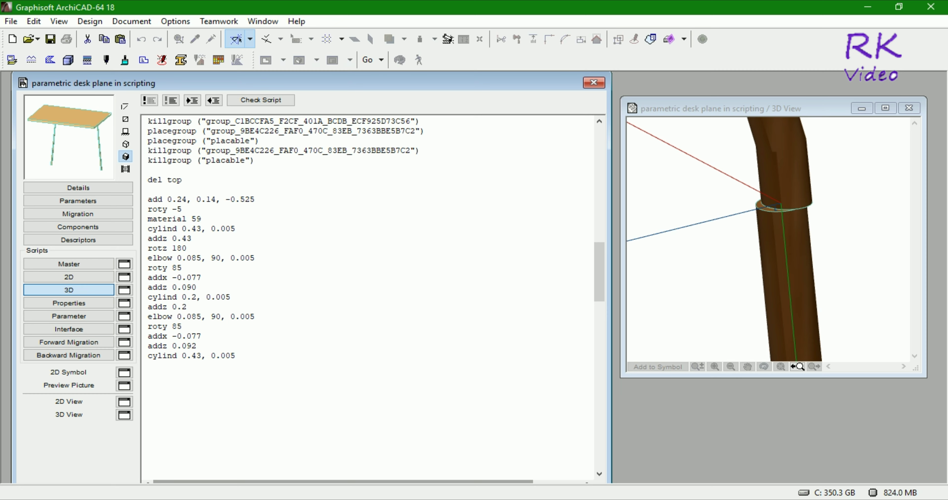
type("2")
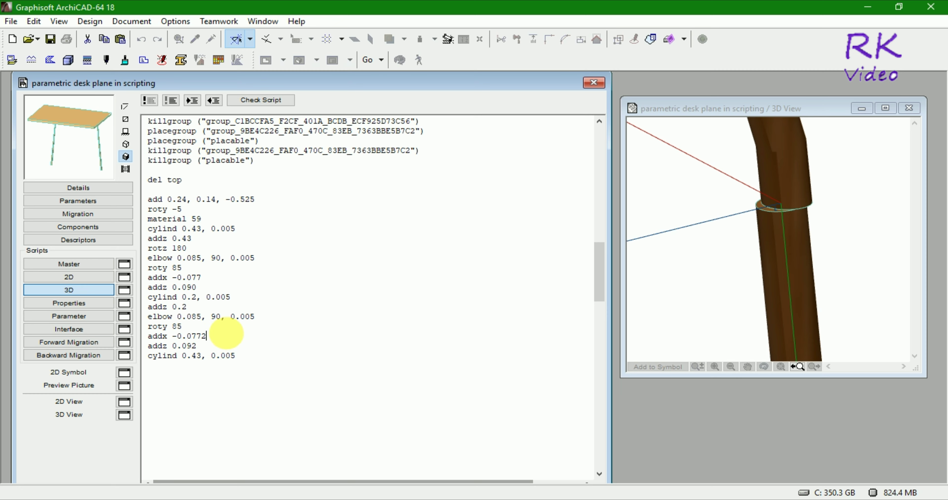
left_click(719, 317)
scroll(842, 220, "up", 3)
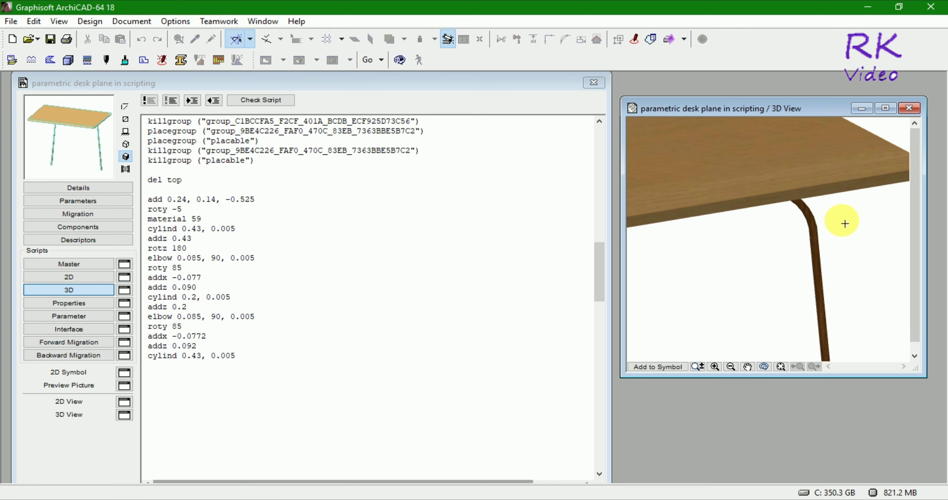
scroll(816, 238, "up", 3)
scroll(791, 228, "up", 3)
scroll(796, 282, "up", 2)
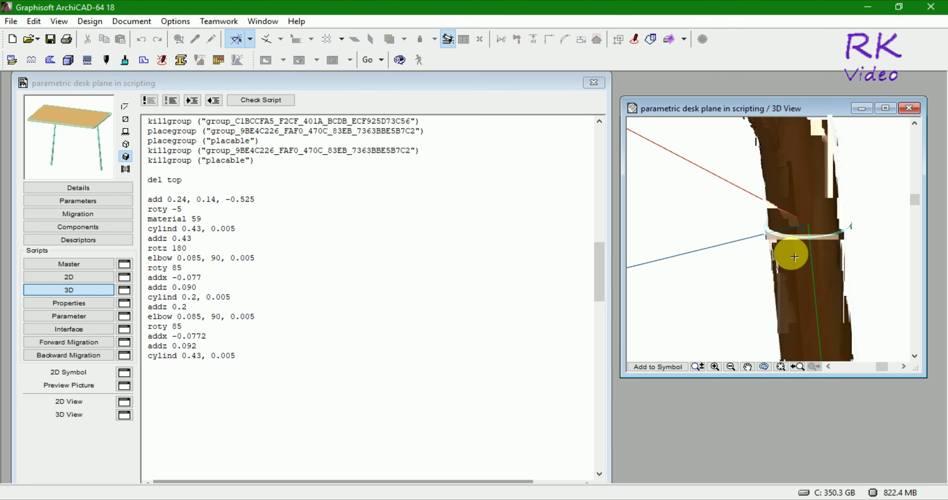
scroll(791, 253, "up", 2)
scroll(819, 244, "up", 2)
left_click(845, 245)
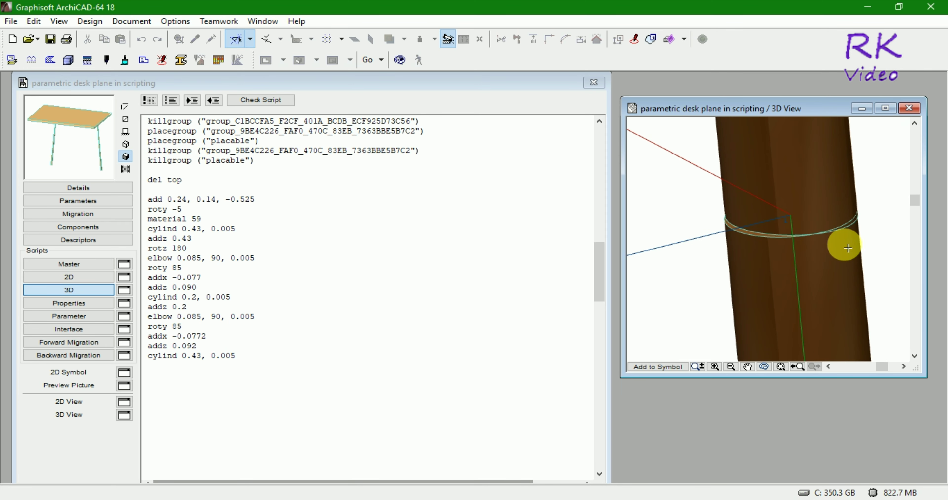
left_click(221, 338)
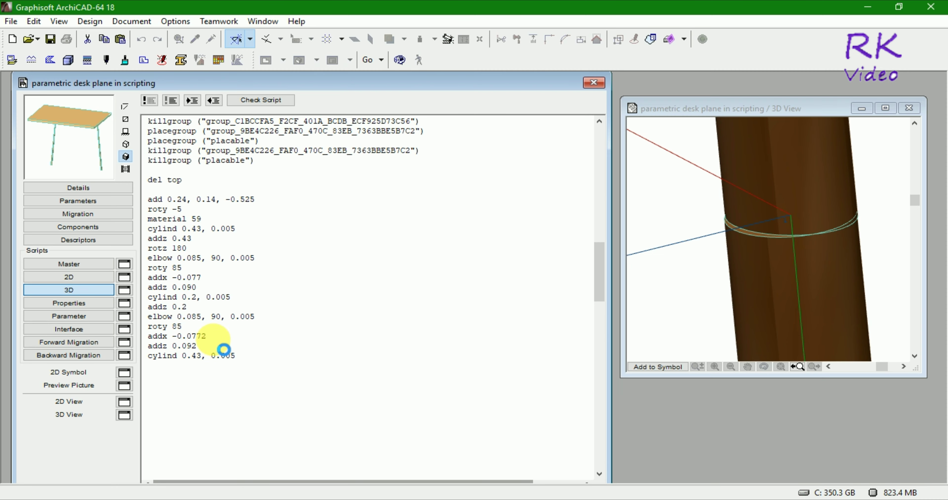
type("1")
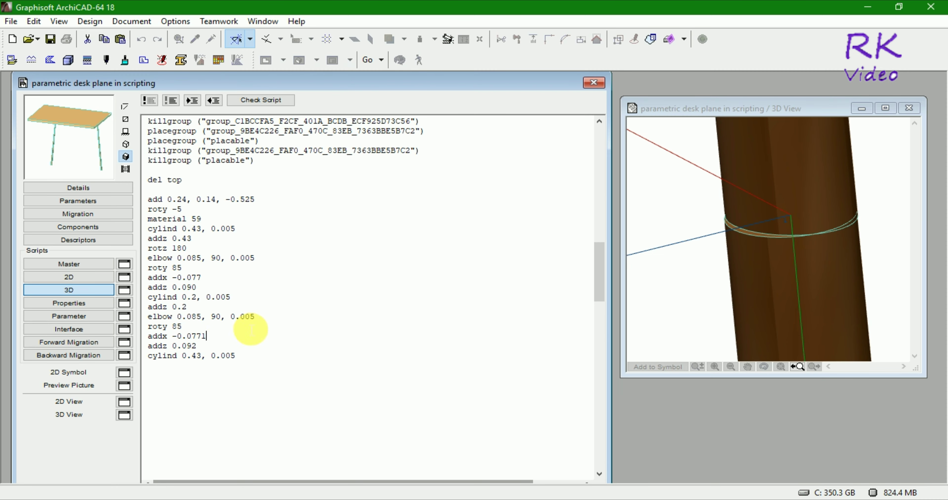
left_click(649, 299)
scroll(859, 217, "up", 3)
scroll(859, 217, "up", 2)
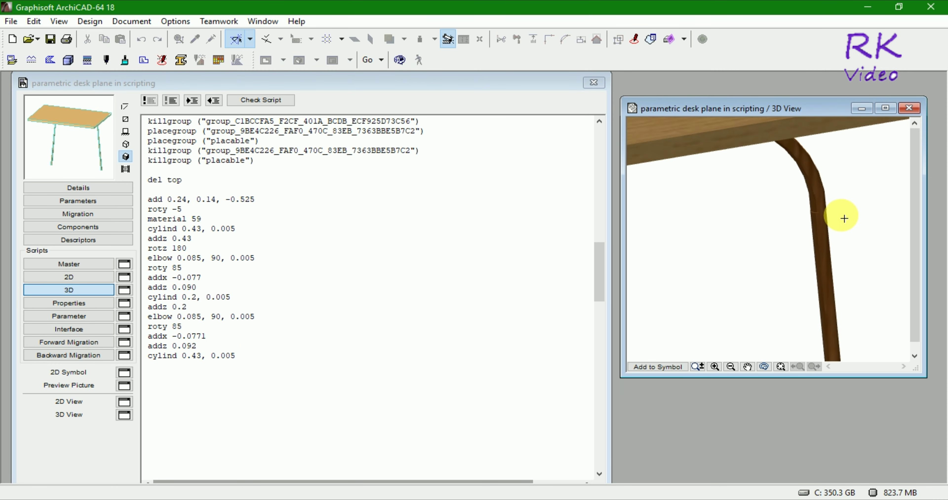
scroll(841, 217, "up", 2)
scroll(827, 214, "up", 2)
scroll(827, 215, "up", 2)
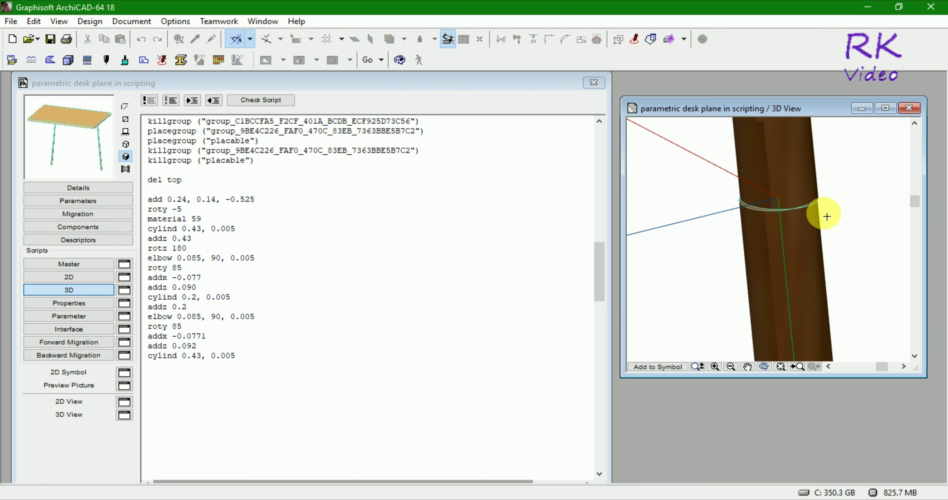
Step: Settle on addx -0.077 and view the whole desk in the 3D preview
left_click(216, 342)
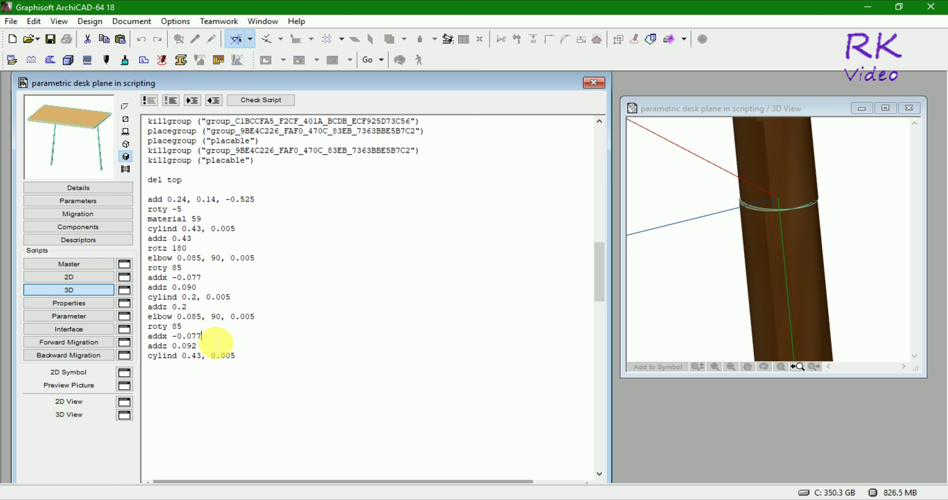
left_click(796, 366)
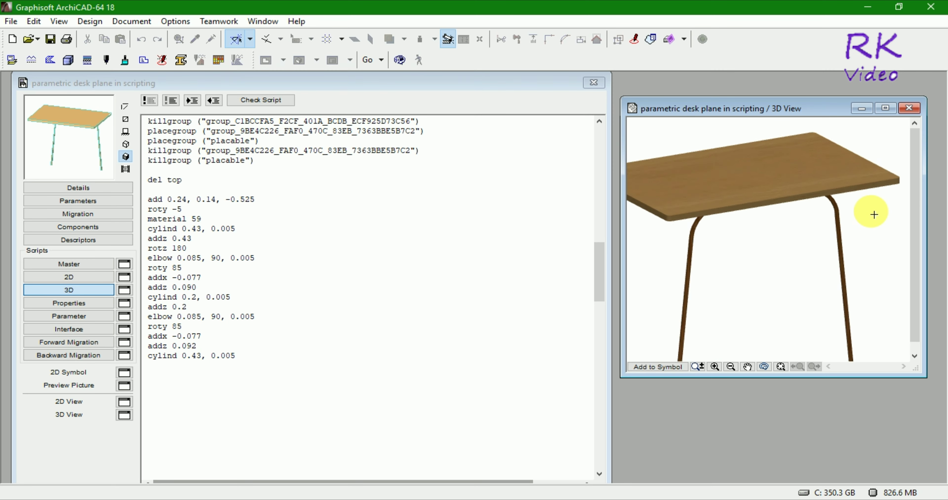
scroll(874, 214, "up", 3)
scroll(832, 239, "up", 3)
scroll(842, 197, "up", 2)
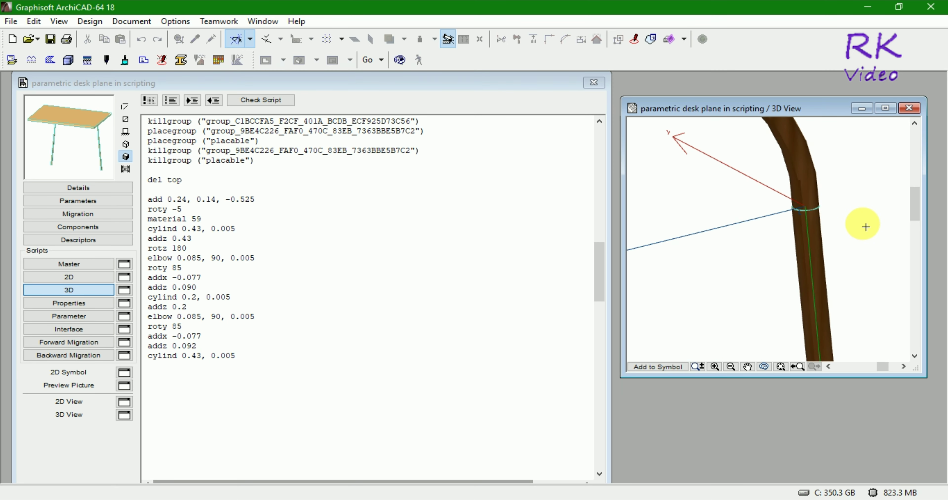
scroll(809, 206, "down", 2)
scroll(769, 186, "down", 2)
scroll(761, 178, "down", 2)
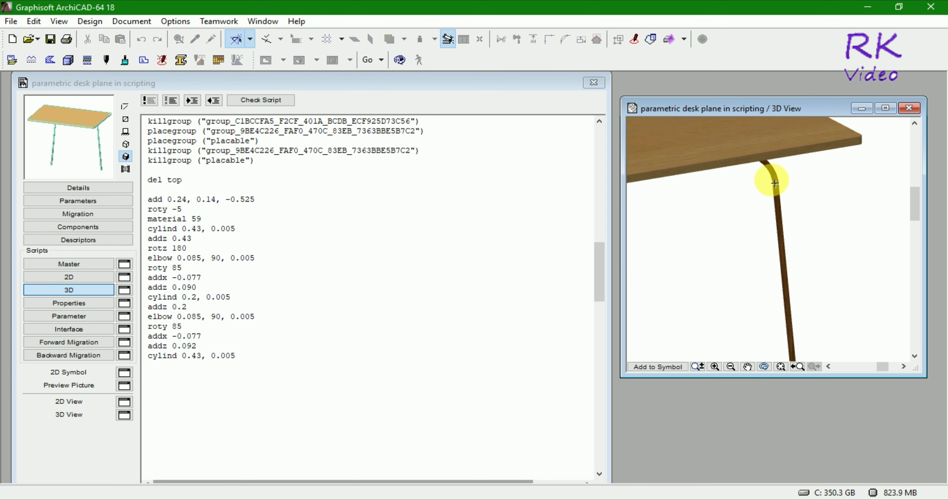
scroll(782, 191, "down", 2)
scroll(852, 331, "down", 2)
scroll(852, 331, "down", 2)
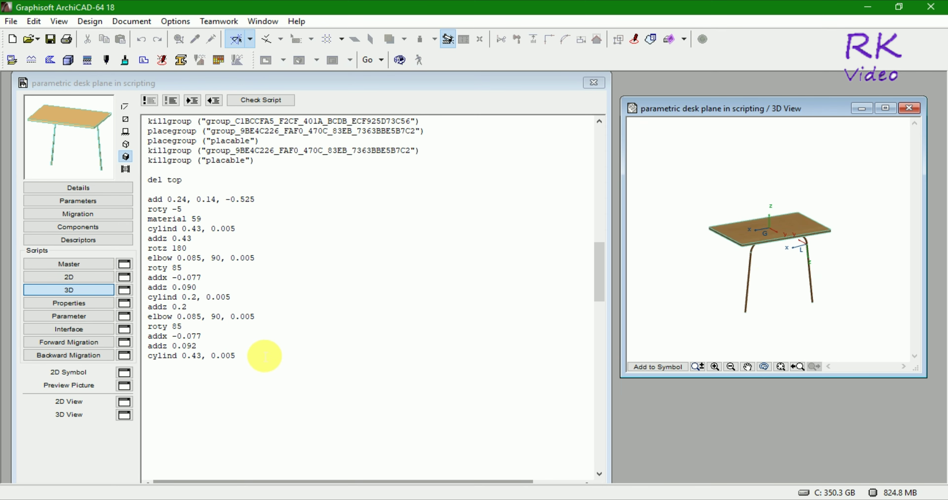
left_click(243, 368)
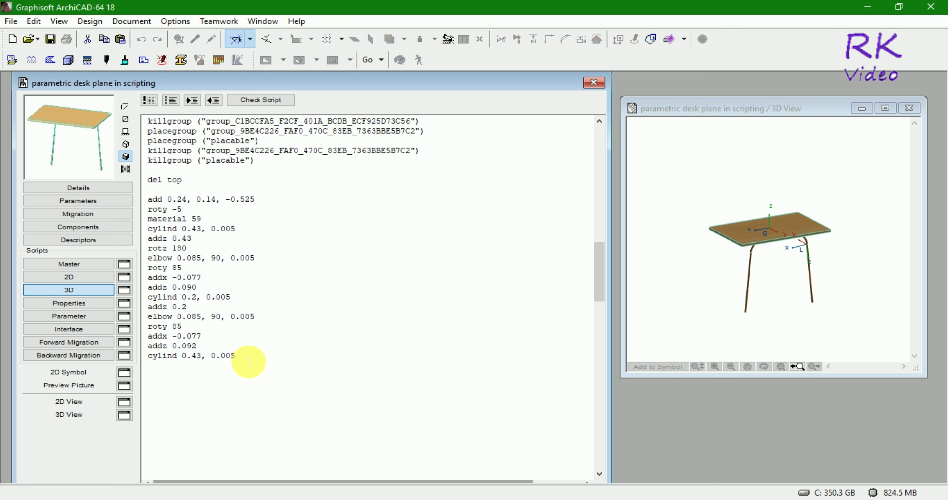
Step: Close the leg code with 'del top', pass the GDL script check, and add a blank line
key("Return")
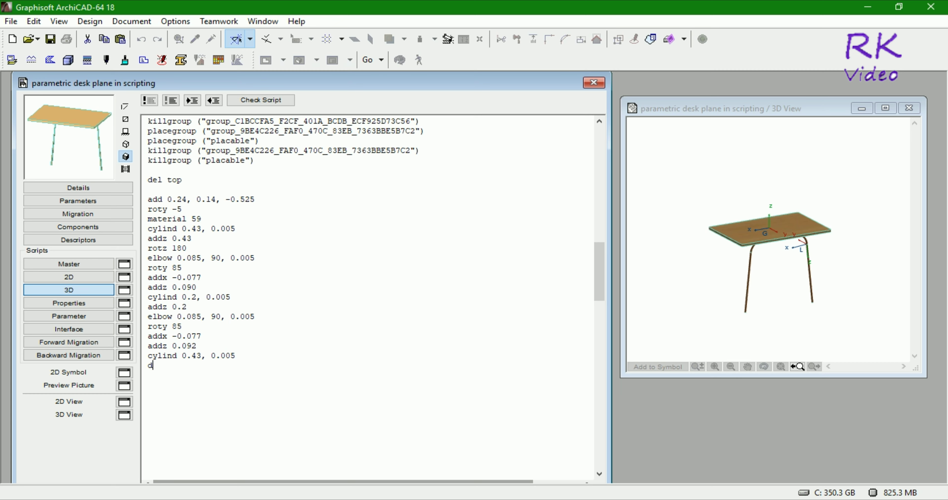
type("del top")
left_click(272, 100)
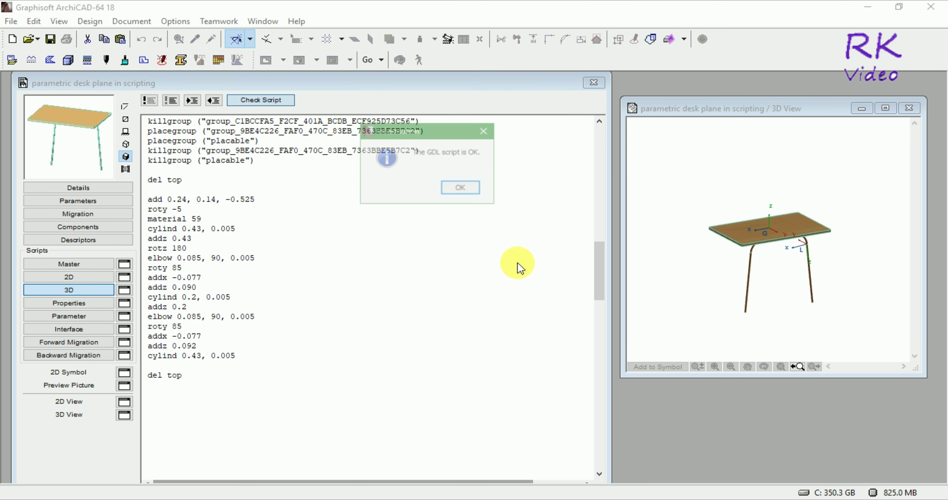
left_click(443, 196)
left_click(660, 286)
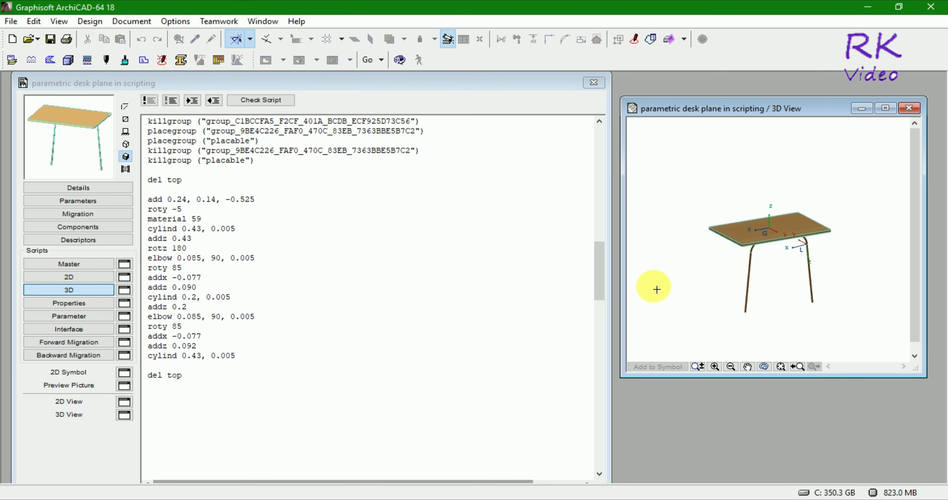
scroll(770, 249, "up", 3)
scroll(768, 239, "up", 2)
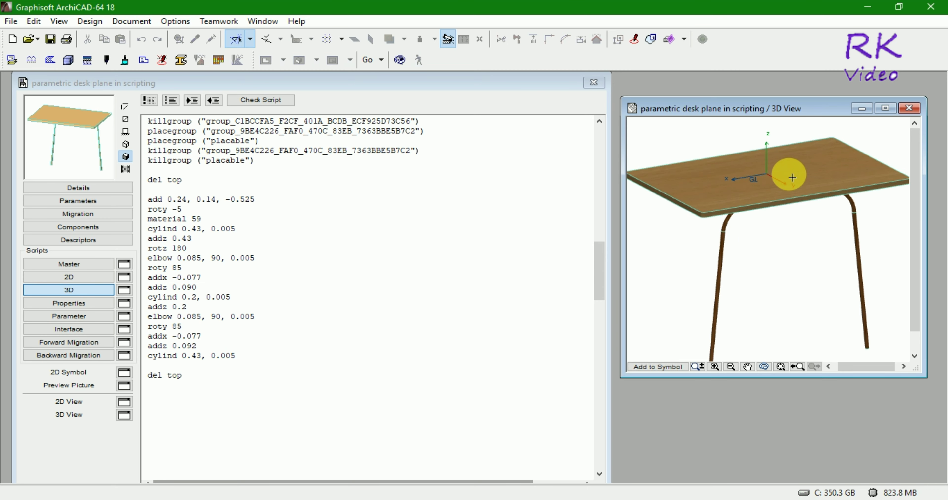
left_click(190, 377)
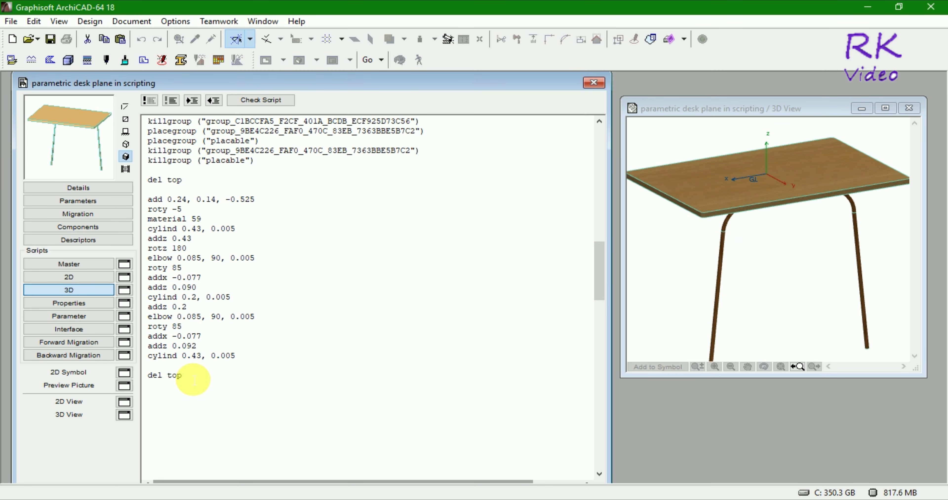
key("Return")
key("Return")
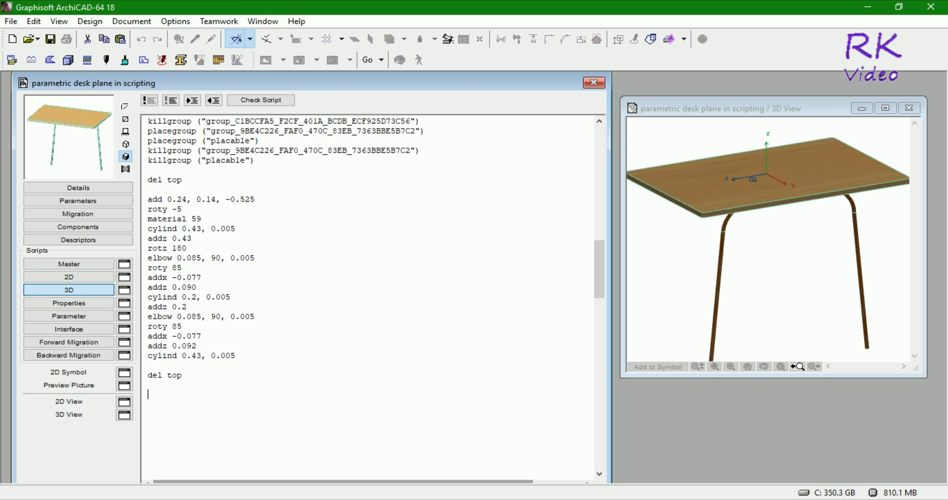
Step: Add material 59, add 0.24, -0.14, -0.525 and roty -5, then select the first frame's leg lines
type("material ")
type("59")
type("a")
type("24, -0.")
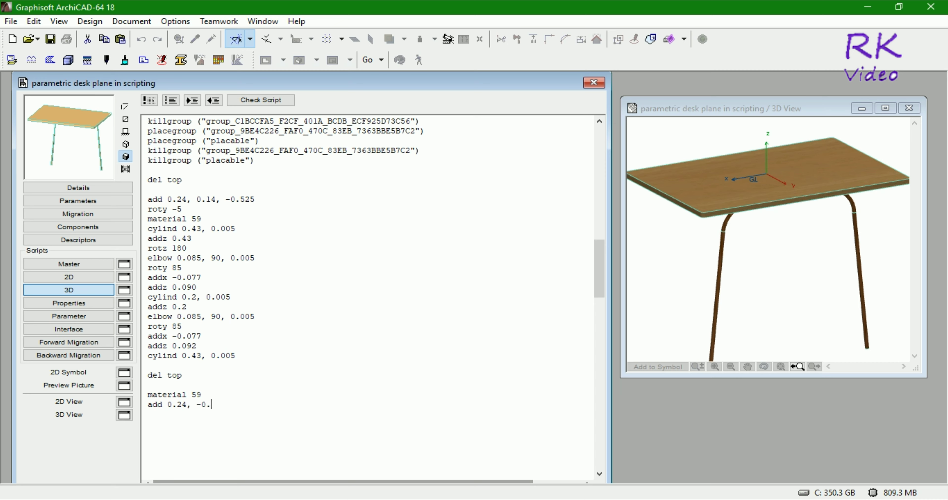
type("14")
type("0.")
type("52")
type("o")
left_click(772, 274)
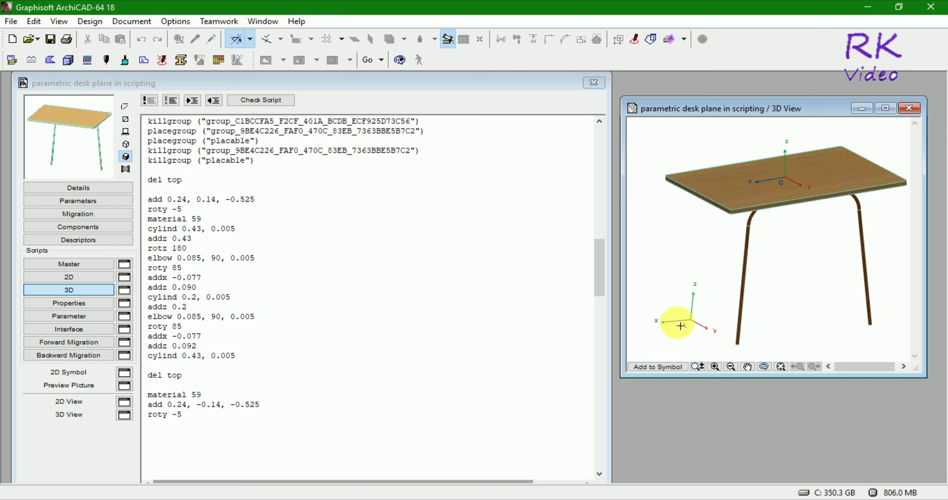
key("shift+o")
mouse_move(662, 271)
left_mouse_down()
mouse_move(854, 293)
mouse_move(846, 285)
left_mouse_up()
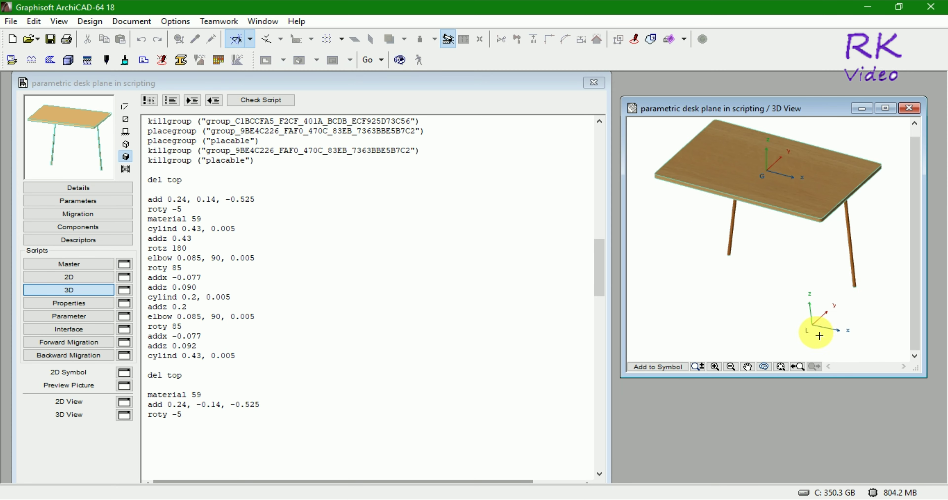
left_click(196, 419)
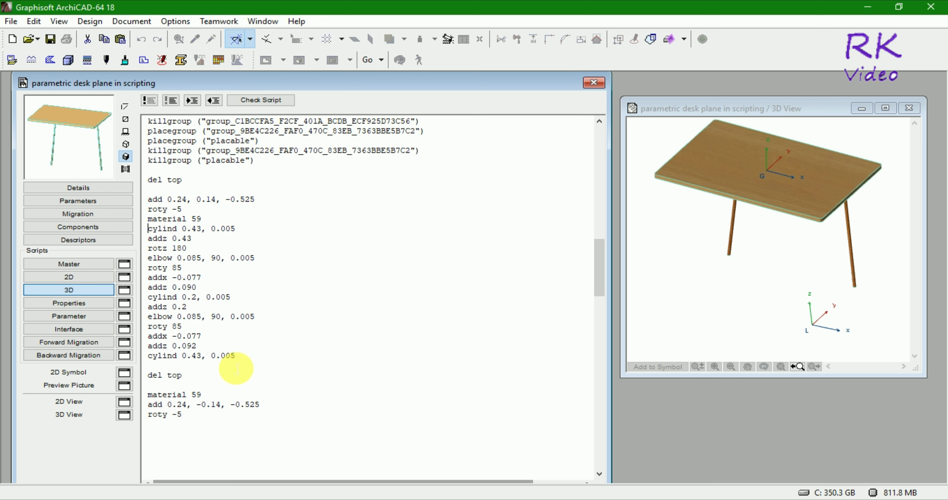
left_click(245, 359, "shift")
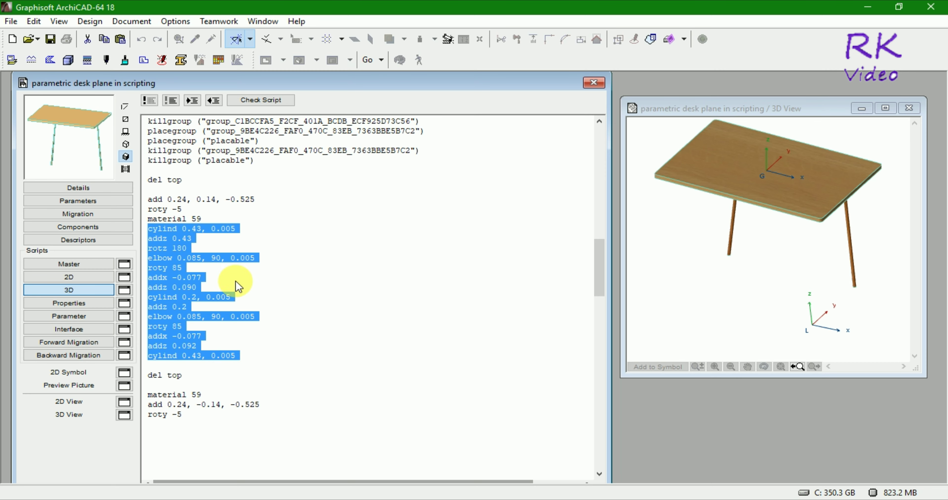
Step: Paste the copied leg block below roty -5 and confirm the script checks OK
left_click(195, 415)
key("Return")
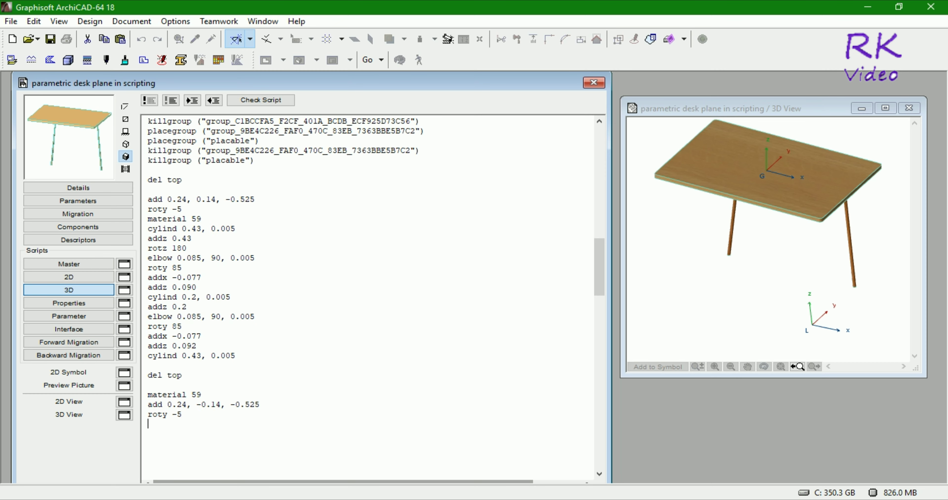
key("ctrl+v")
left_click(273, 106)
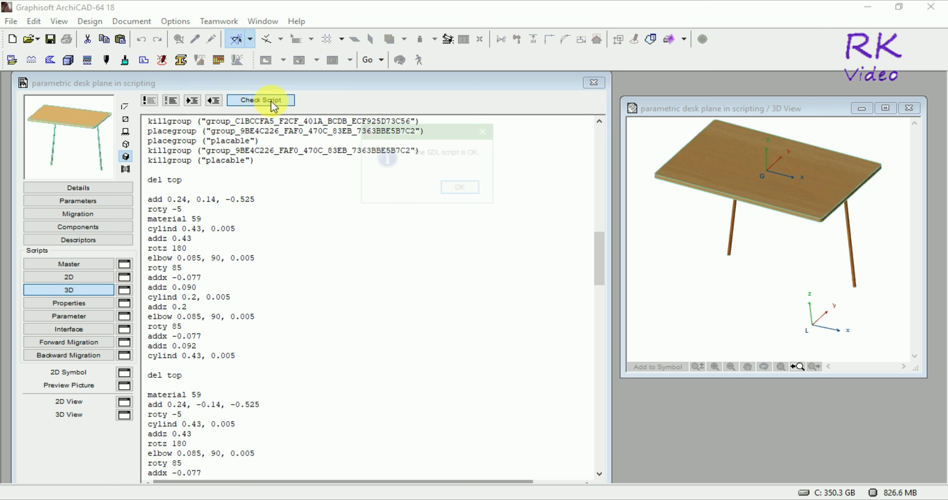
left_click(459, 191)
Step: Orbit and zoom the 3D preview to inspect the four-legged desk from below
left_click(766, 313)
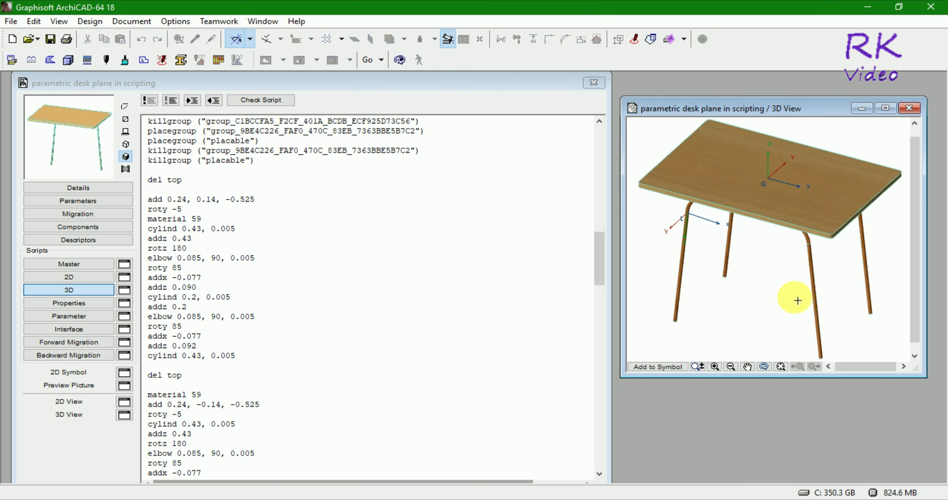
scroll(684, 209, "down", 3)
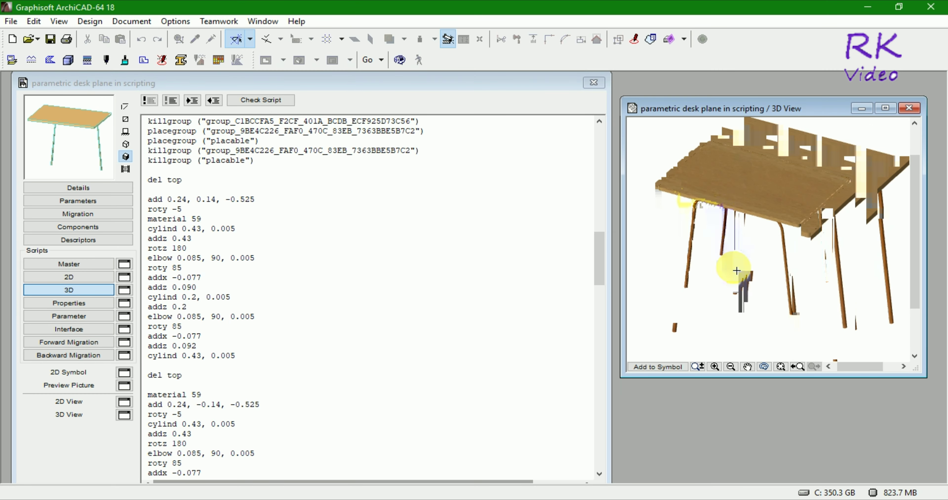
mouse_move(840, 292)
middle_mouse_down("shift")
mouse_move(705, 260)
mouse_move(719, 218)
mouse_move(799, 215)
mouse_move(841, 228)
mouse_move(846, 243)
mouse_move(722, 279)
mouse_move(806, 310)
mouse_move(730, 306)
mouse_move(775, 302)
middle_mouse_up("shift")
scroll(775, 301, "up", 2)
scroll(767, 250, "up", 2)
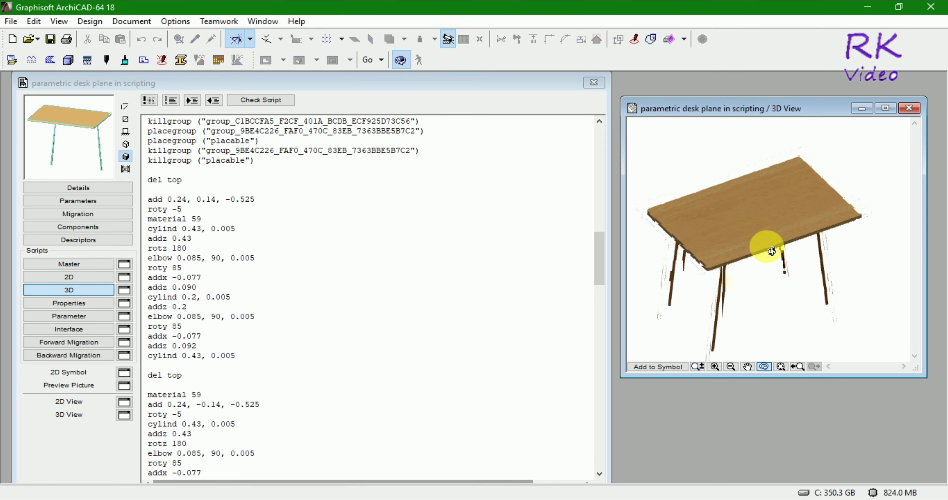
scroll(772, 254, "up", 2)
scroll(787, 287, "up", 2)
scroll(787, 292, "down", 2)
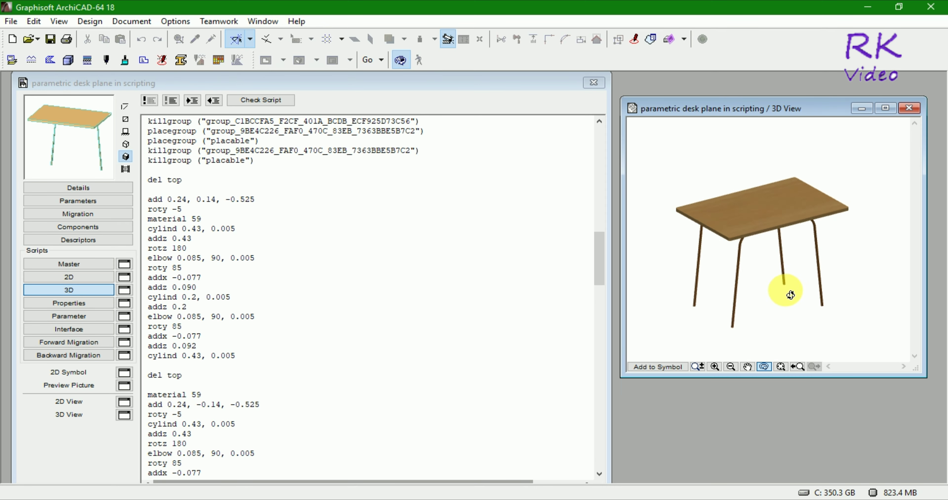
scroll(795, 307, "down", 2)
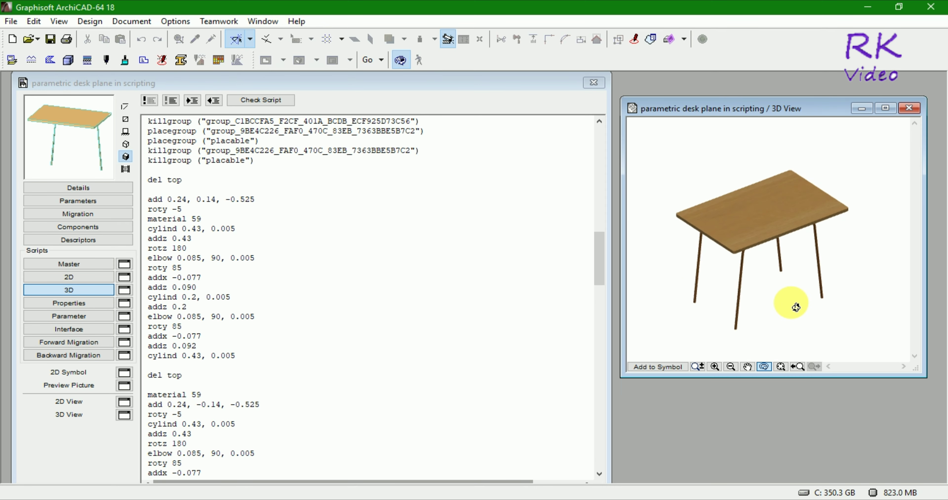
left_click(803, 296)
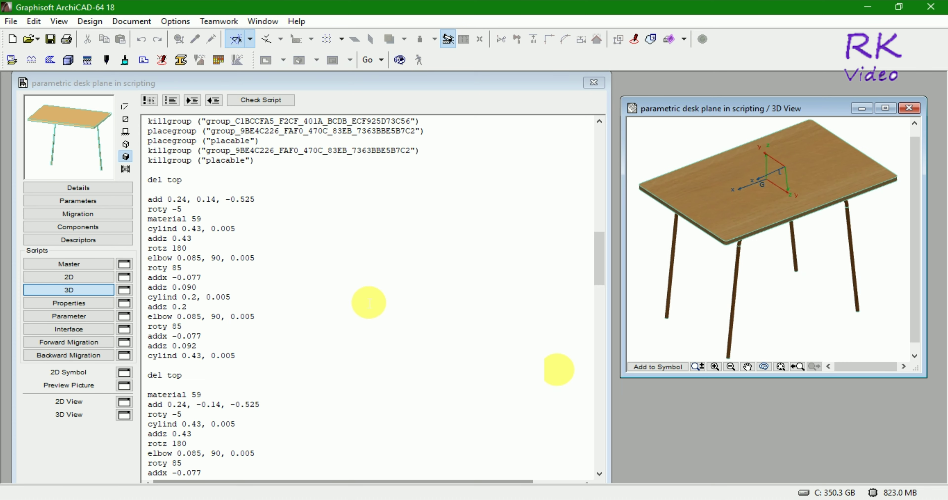
scroll(368, 316, "down", 2)
scroll(294, 423, "down", 3)
scroll(288, 436, "down", 3)
scroll(288, 437, "up", 2)
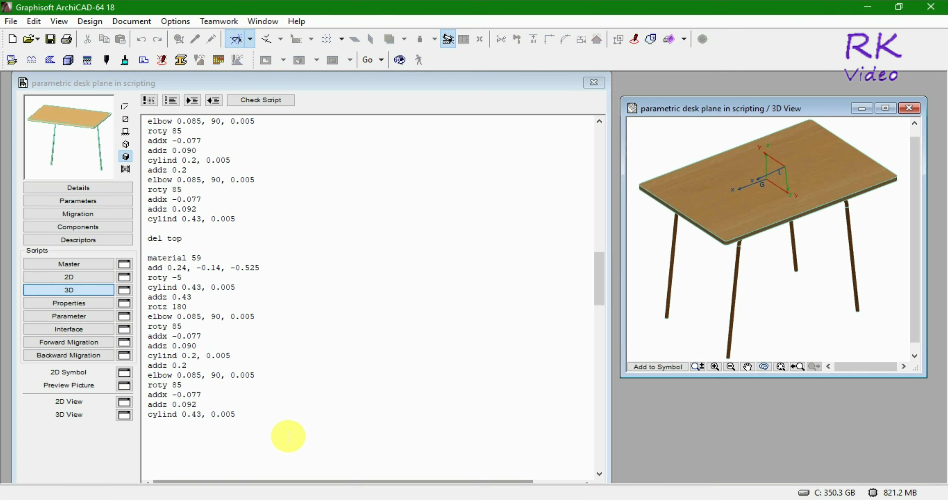
scroll(288, 436, "down", 5)
Step: Close the second frame with 'del top' at the script end and pass the GDL check
left_click(265, 252)
type("del top")
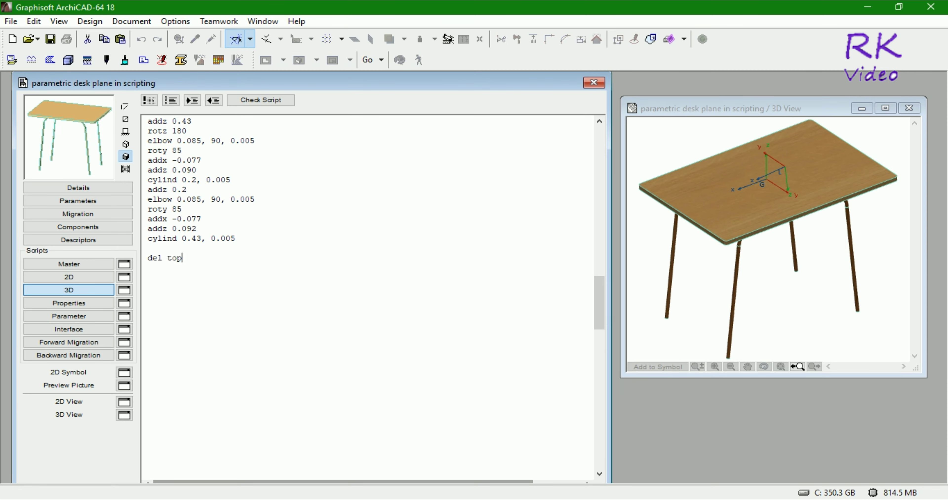
left_click(270, 108)
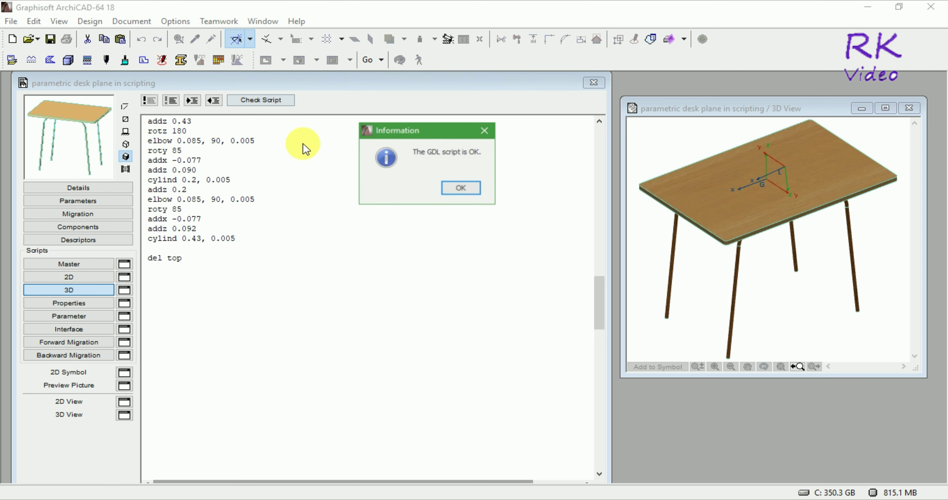
left_click(443, 188)
left_click(826, 309)
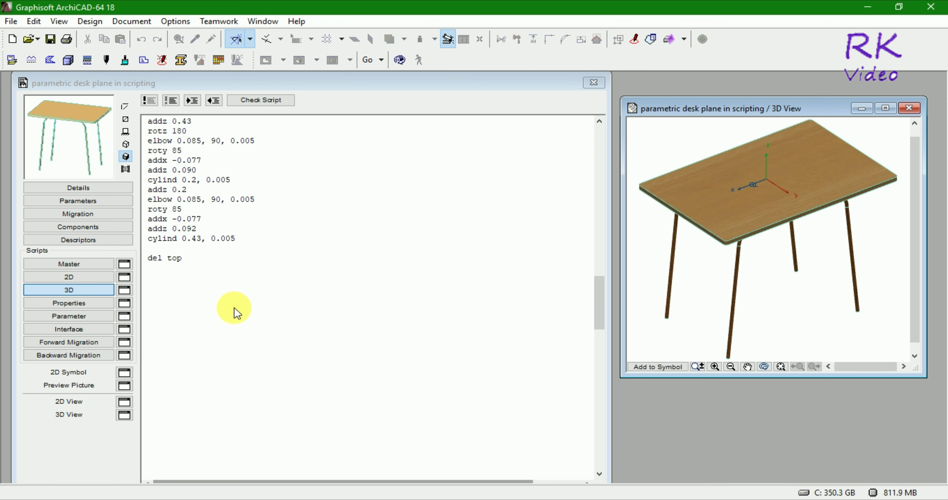
type("material 59 add 0.24, -0.14, -0.525 roty -5 cylind 0.43, 0.005 addz 0.43 rotz 180 elbow 0.085, 90, 0.005 roty 85 addx -0.077 addz 0.090 cylind 0.2, 0.005 addz 0.2 elbow 0.085, 90, 0.005 roty 85 addx -0.077 addz 0.092 cylind 0.43, 0.005  del top")
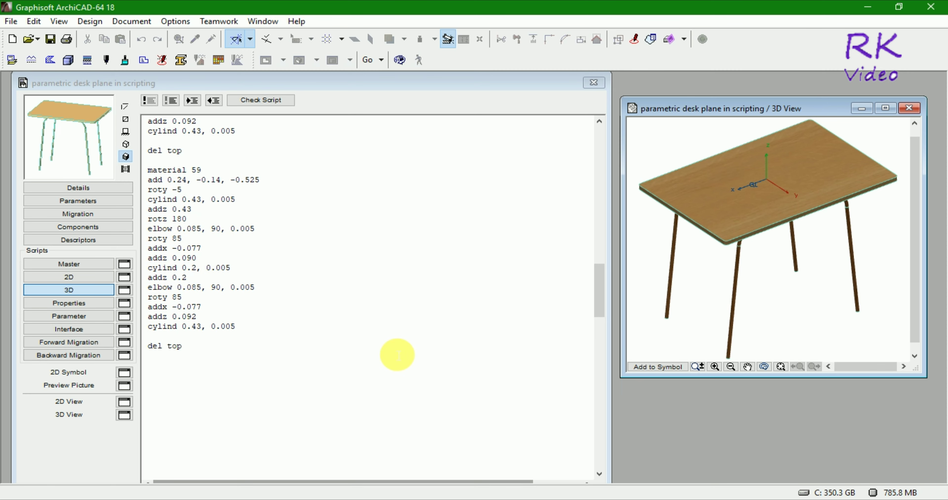
scroll(397, 355, "up", 3)
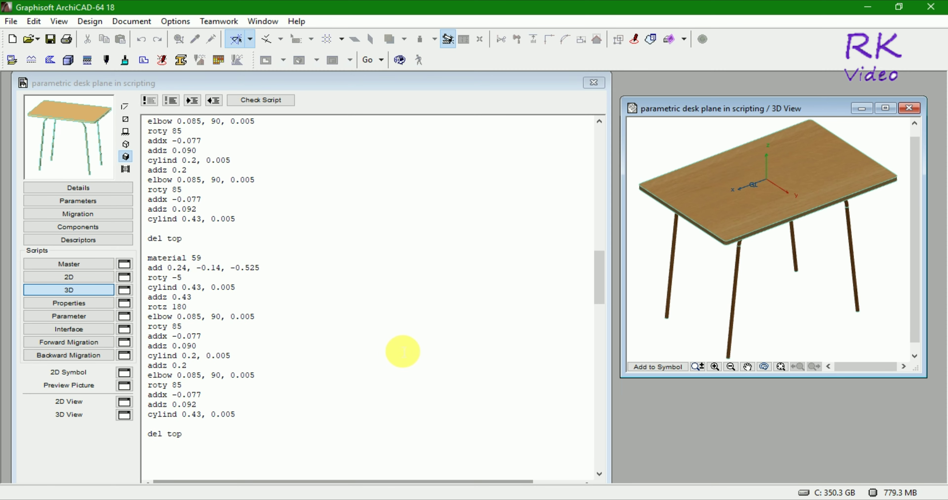
scroll(403, 352, "up", 5)
scroll(403, 351, "up", 7)
scroll(403, 351, "up", 5)
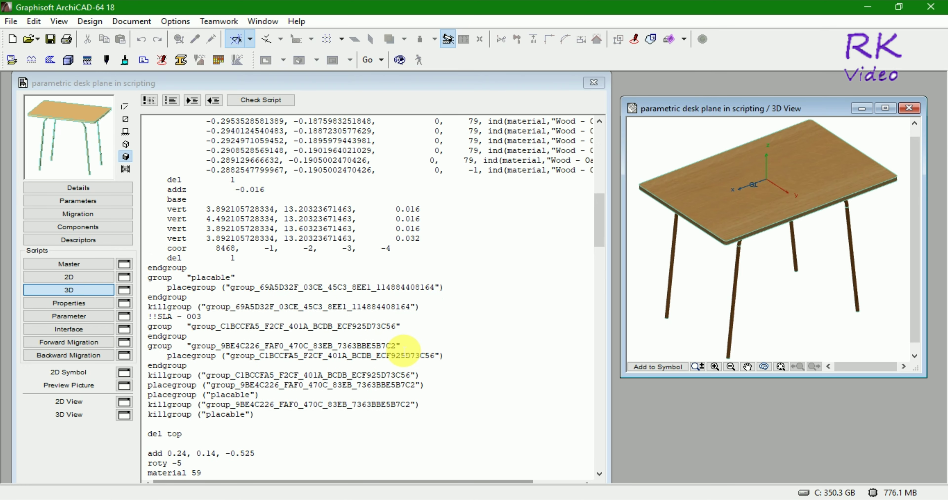
scroll(404, 350, "up", 5)
scroll(404, 350, "up", 5)
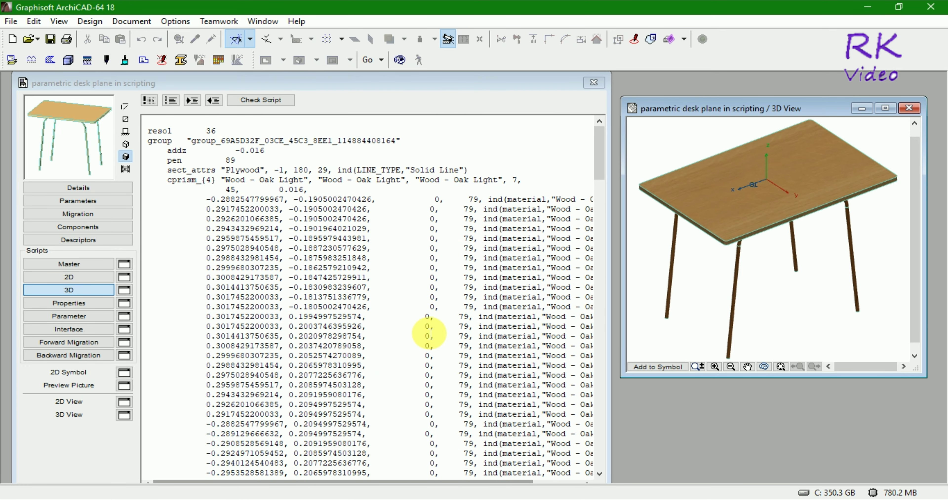
scroll(428, 333, "down", 1)
scroll(428, 332, "down", 3)
scroll(428, 333, "down", 10)
scroll(428, 334, "down", 10)
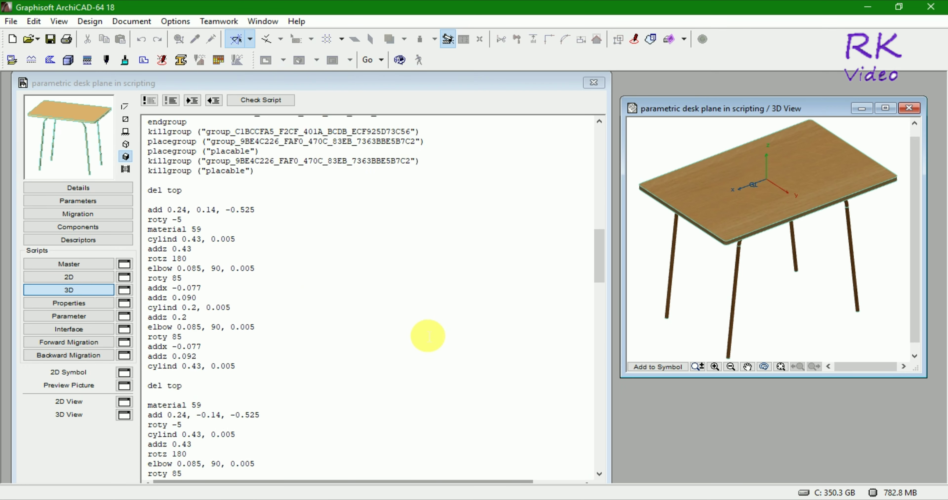
scroll(427, 335, "down", 5)
scroll(428, 335, "up", 3)
scroll(428, 336, "up", 3)
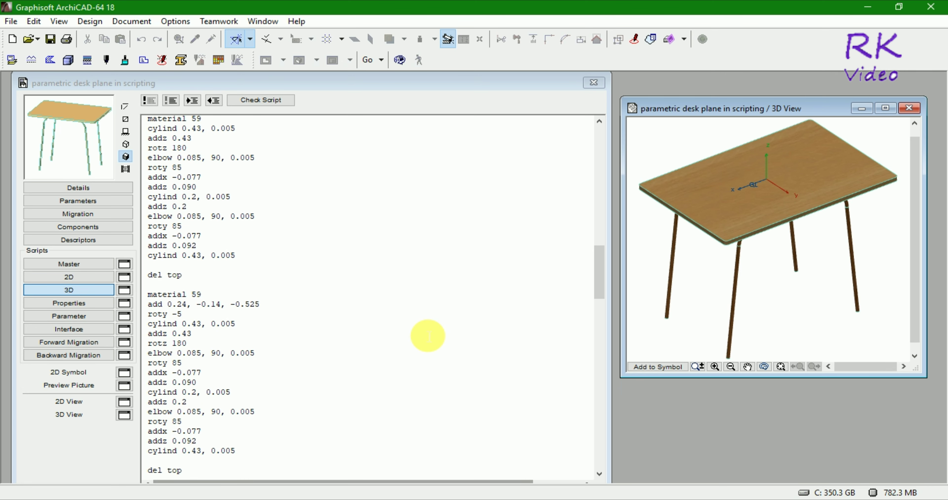
scroll(428, 335, "up", 3)
scroll(428, 336, "up", 3)
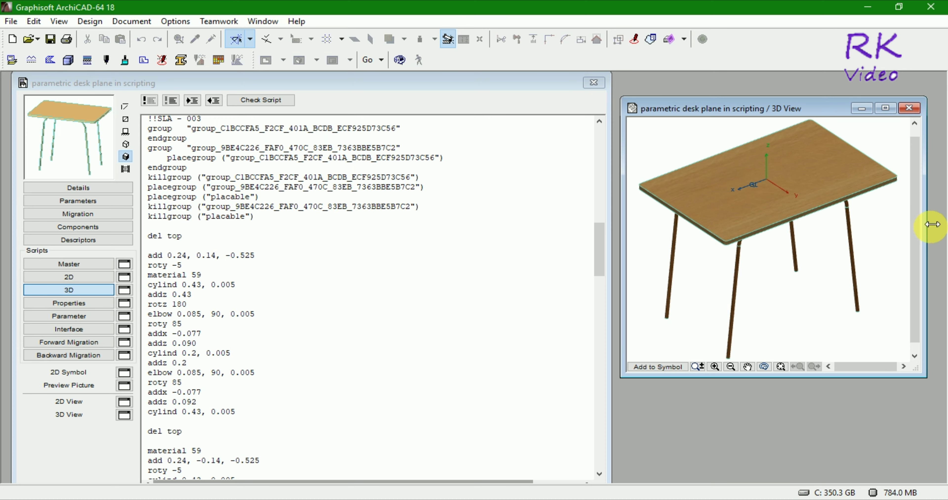
Step: Enlarge the 3D preview window on all sides, zoom in, and orbit the finished desk slightly
left_click_drag(932, 224, 943, 223)
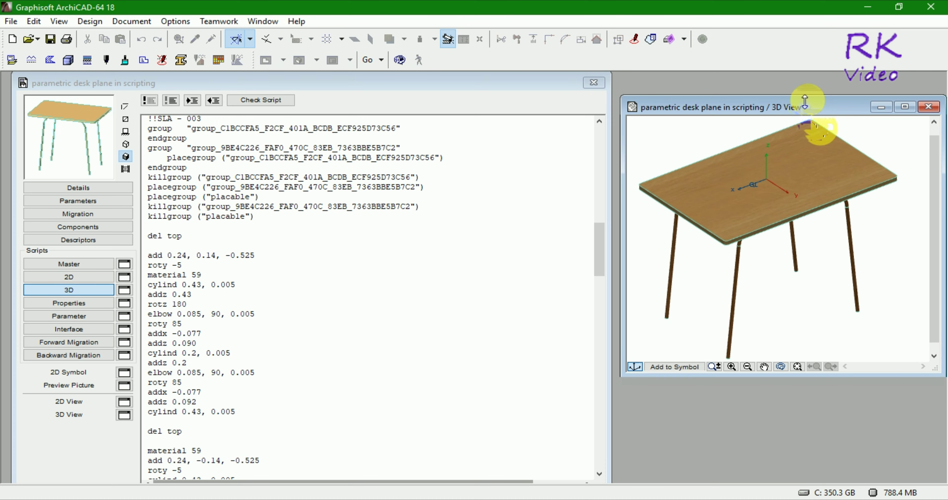
left_click_drag(805, 103, 804, 83)
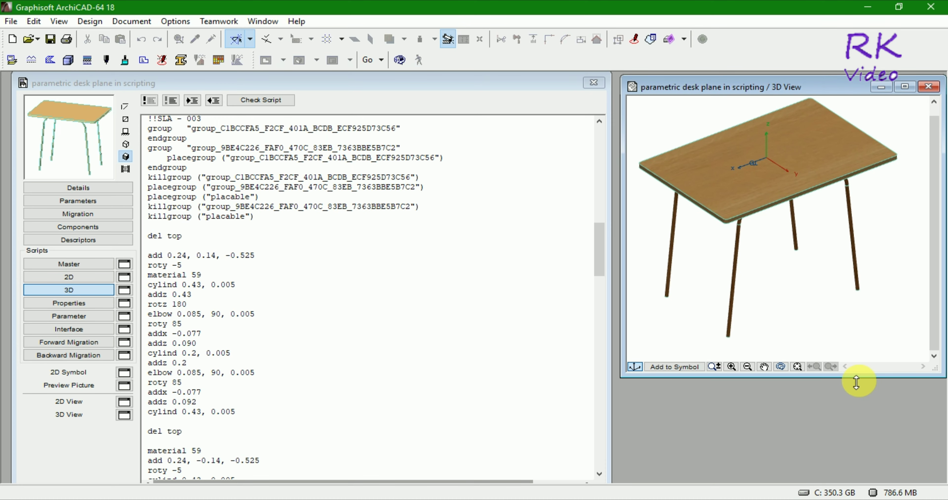
left_click_drag(856, 381, 856, 460)
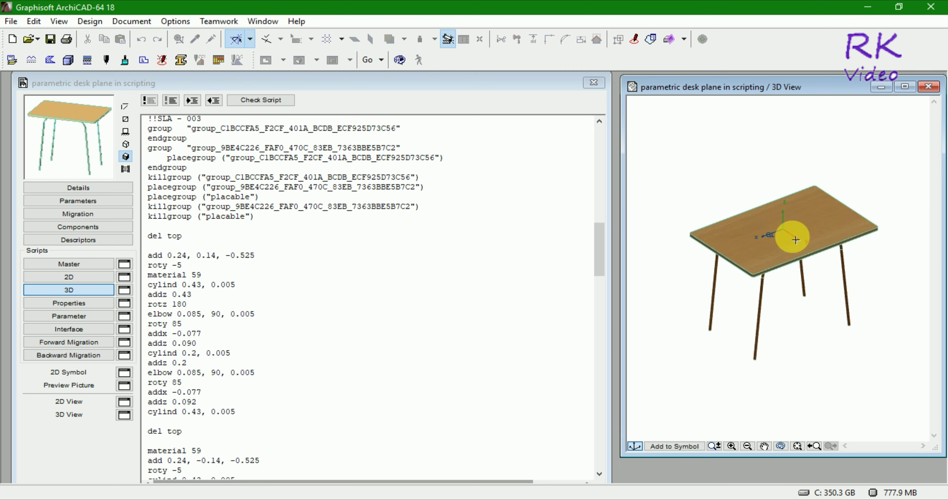
scroll(772, 235, "up", 2)
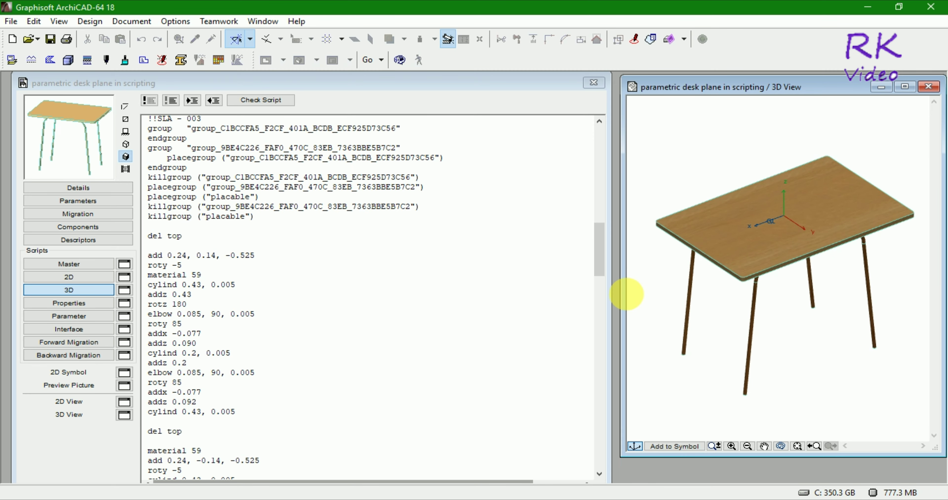
mouse_move(618, 287)
left_mouse_down()
mouse_move(582, 286)
mouse_move(619, 295)
left_mouse_up()
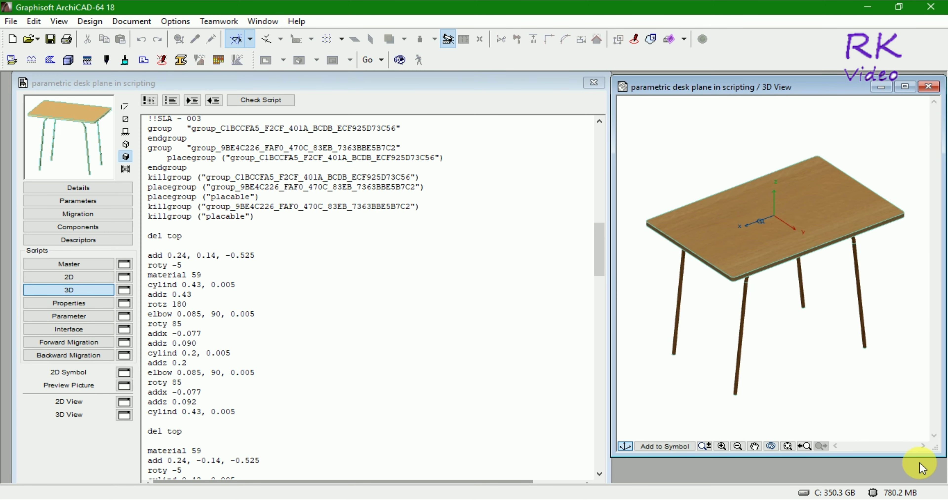
left_click_drag(845, 388, 840, 379)
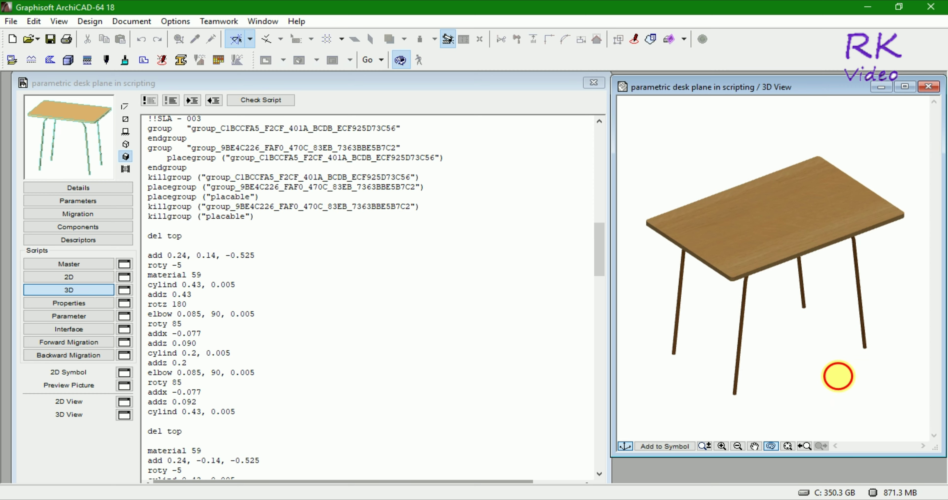